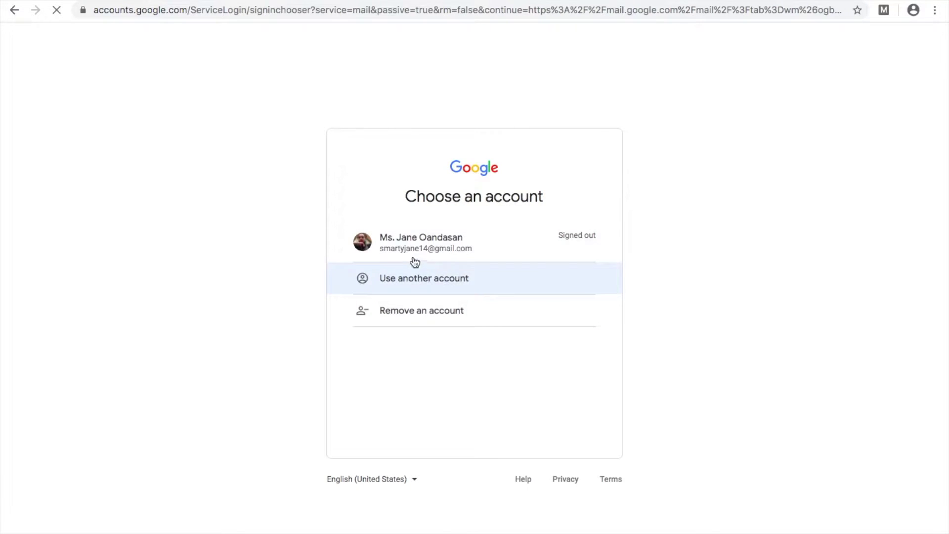
# Step: Switch to a different account and start creating a new personal Google account
pyautogui.click(445, 279)
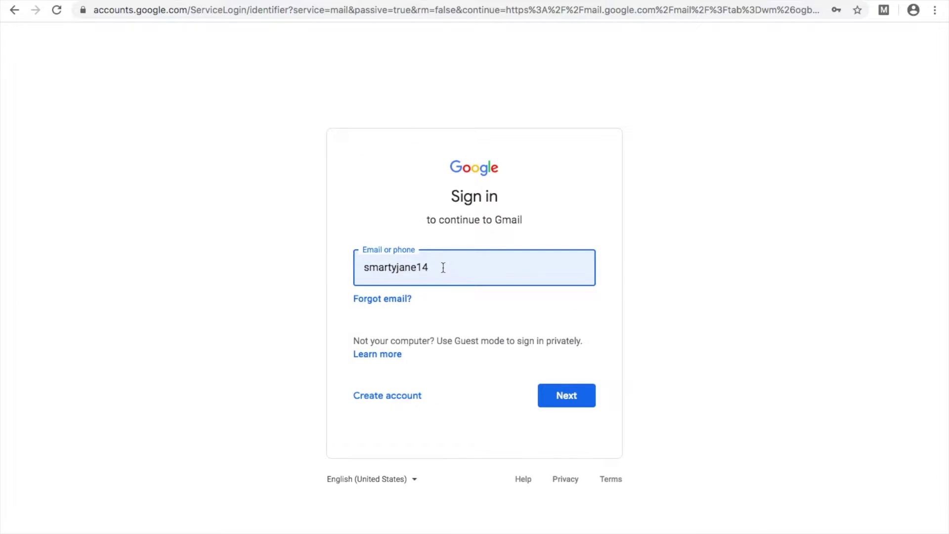
pyautogui.click(401, 399)
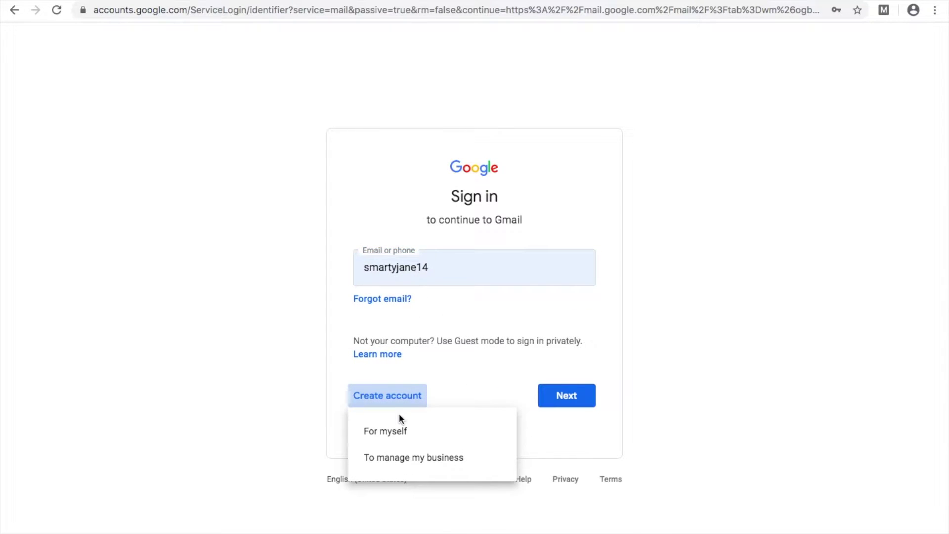
pyautogui.click(398, 439)
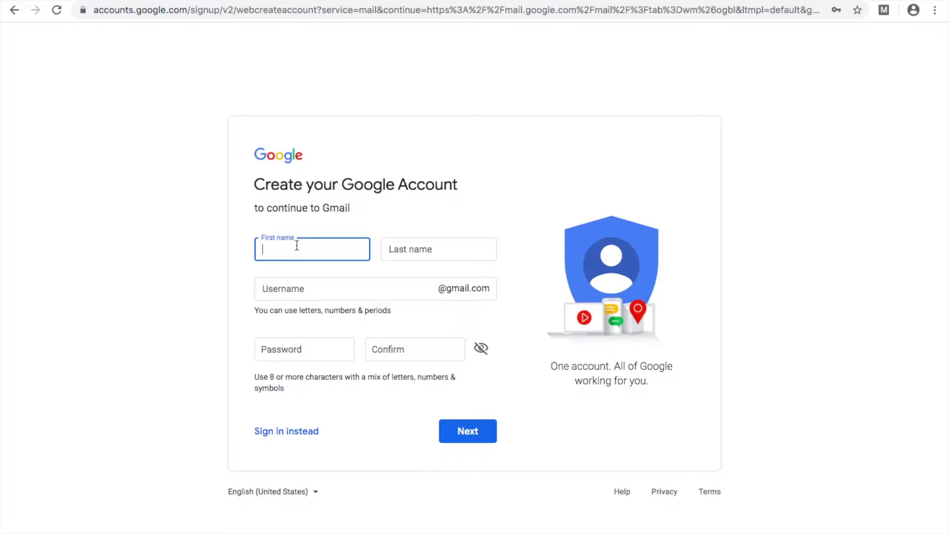
# Step: Enter the first name and last name, and choose a new Gmail username
pyautogui.write('Jane')
pyautogui.click(439, 249)
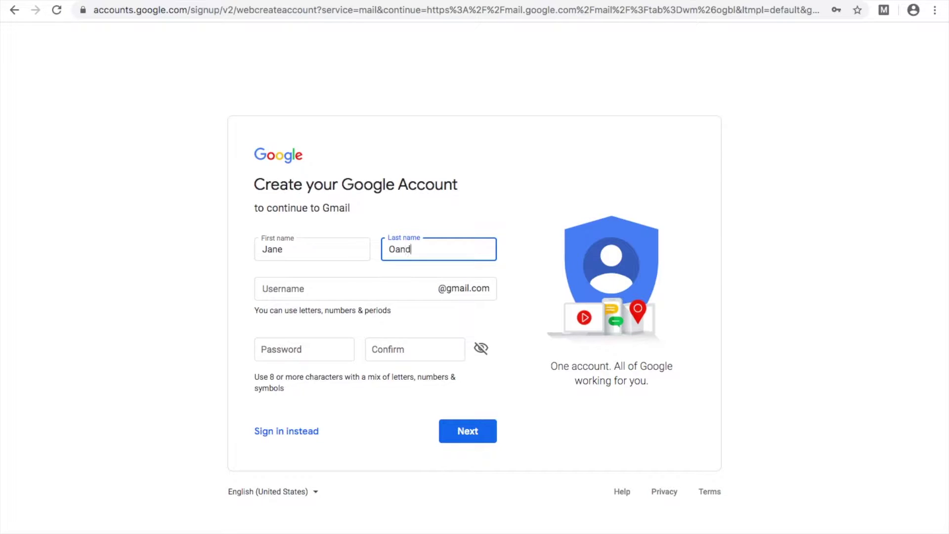
pyautogui.write('n')
pyautogui.press('Tab')
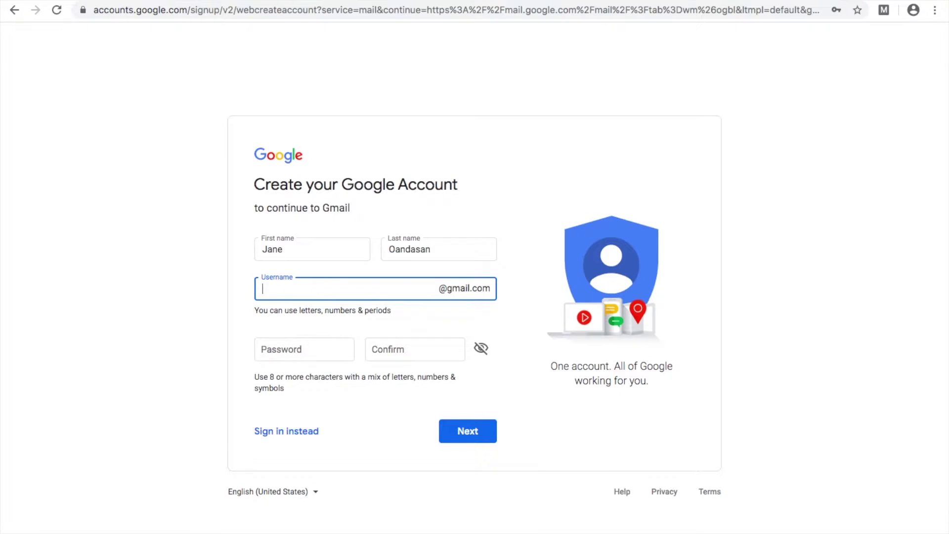
pyautogui.moveTo(339, 290); pyautogui.dragTo(200, 295)
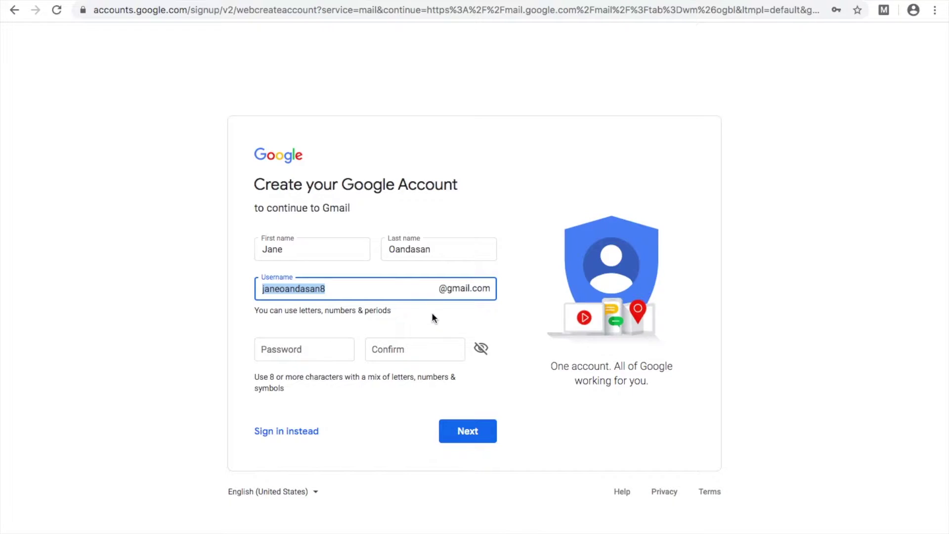
# Step: Enter and confirm the account password, then submit the name, username and password
pyautogui.click(316, 353)
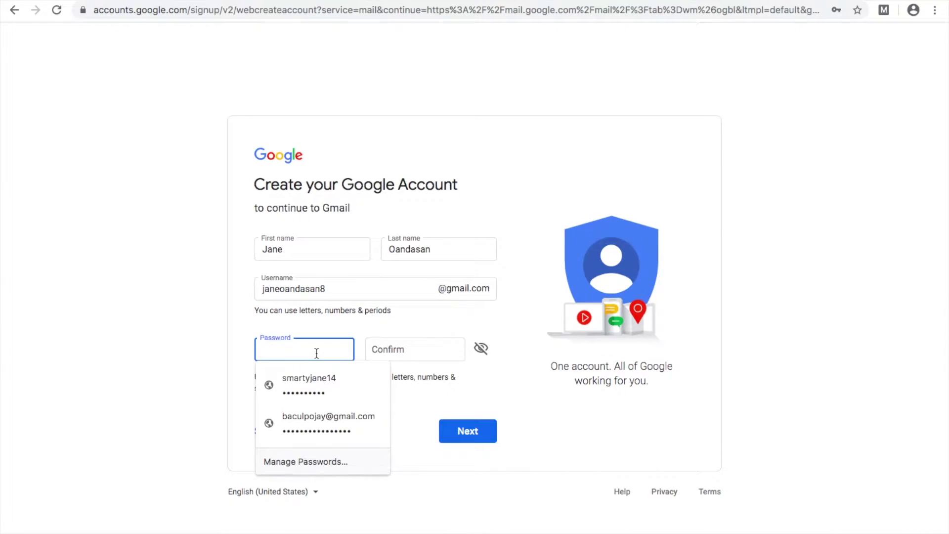
pyautogui.write('*****')
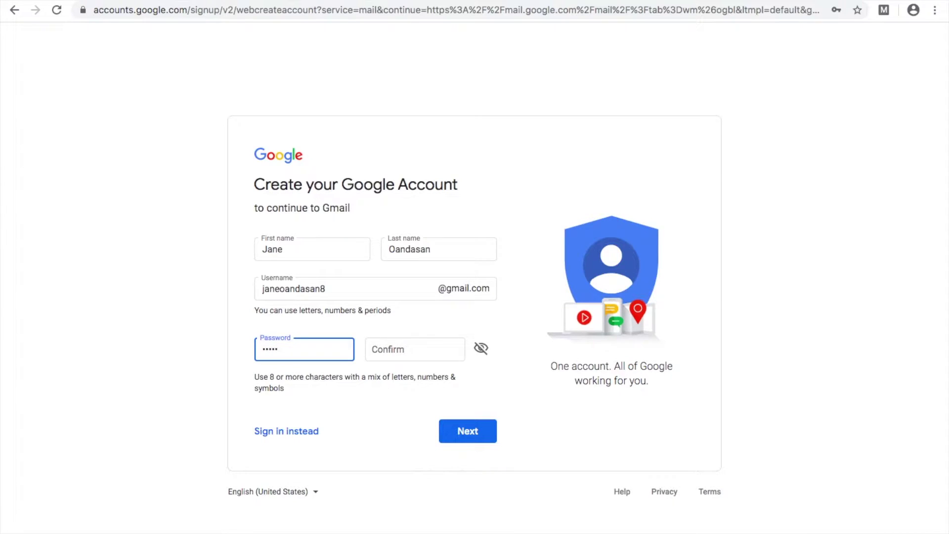
pyautogui.write('****')
pyautogui.press('Tab')
pyautogui.write('*********')
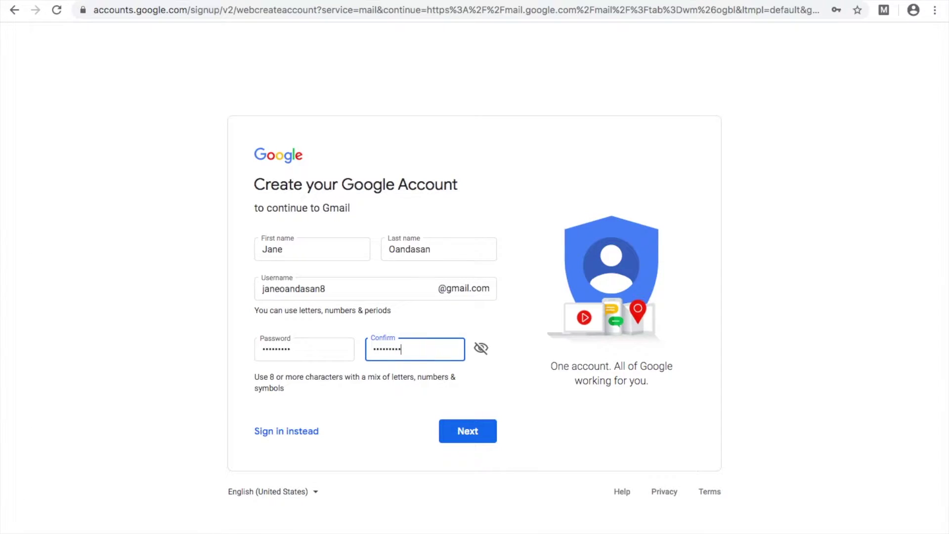
pyautogui.click(463, 434)
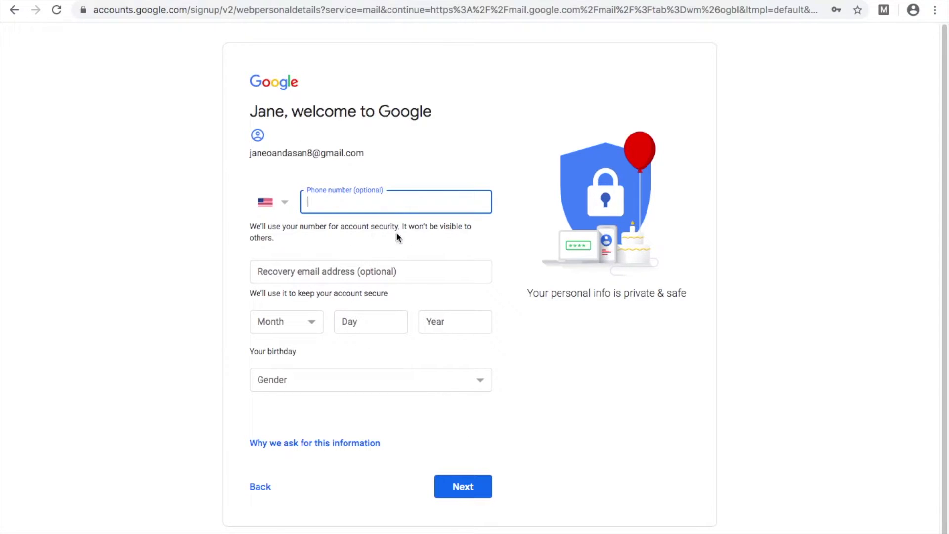
# Step: Enter a Philippines (+63) phone number and the recovery email address
pyautogui.click(280, 205)
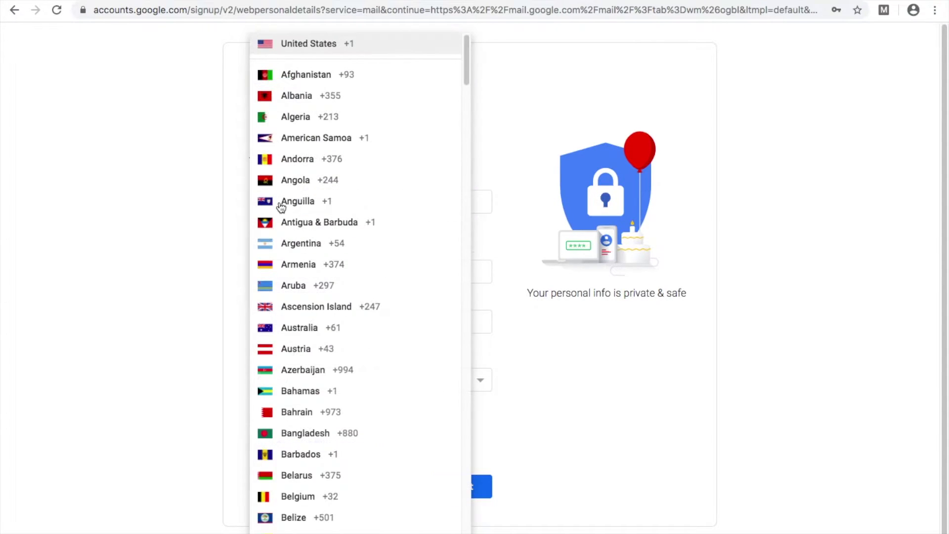
pyautogui.press('p')
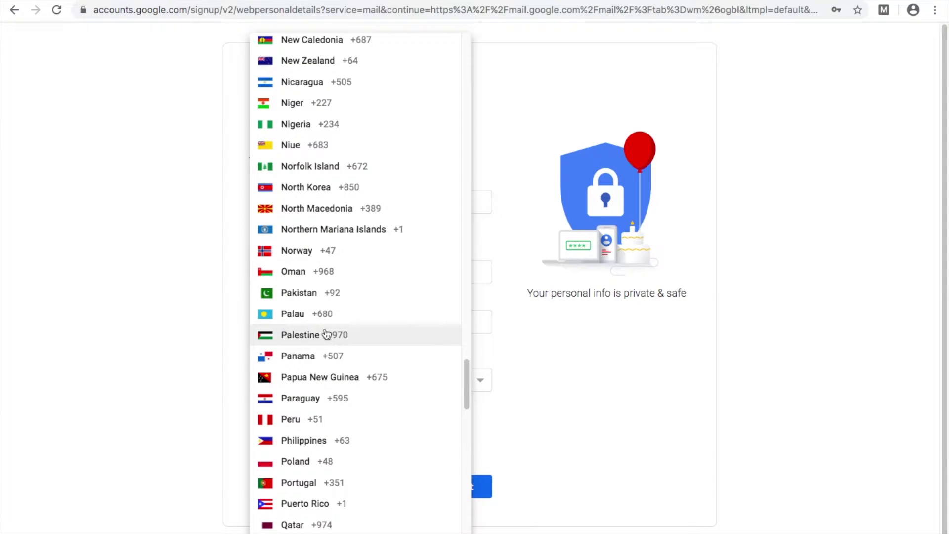
pyautogui.click(303, 440)
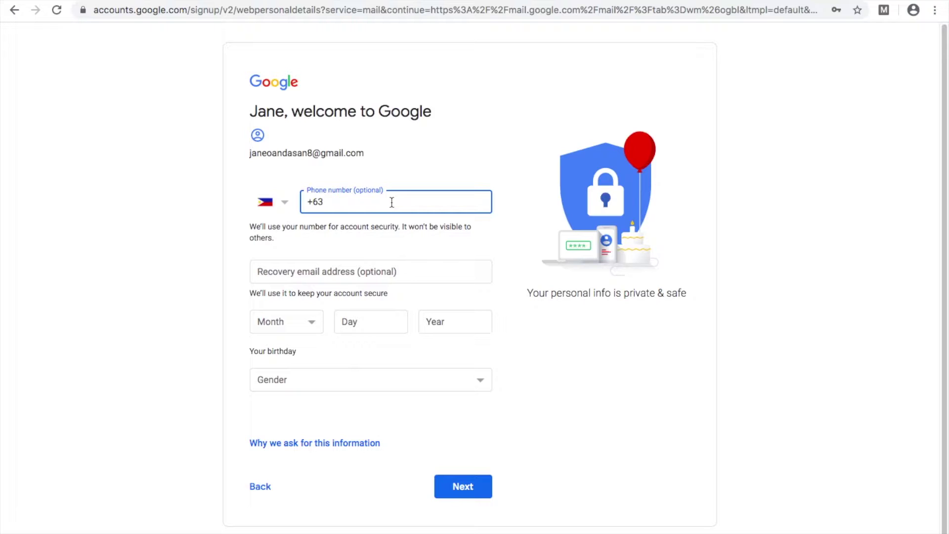
pyautogui.press('Tab')
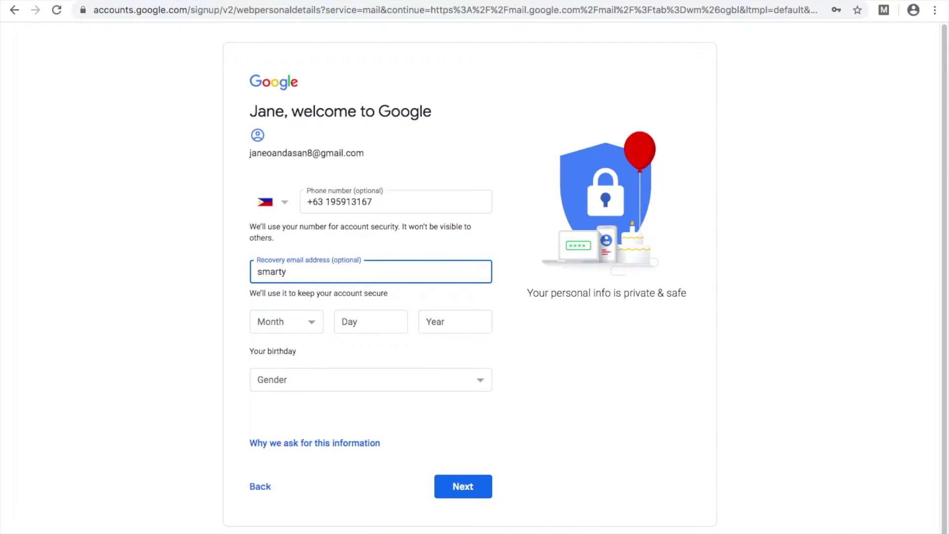
# Step: Set the birthday to February 14, 1986 and gender to Female, then submit
pyautogui.click(306, 326)
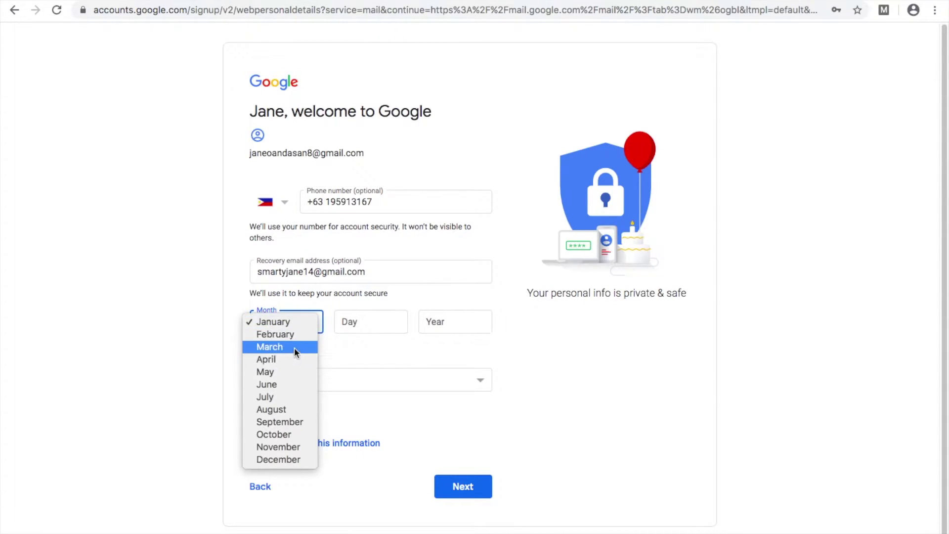
pyautogui.click(298, 335)
pyautogui.click(364, 324)
pyautogui.write('14')
pyautogui.press('Tab')
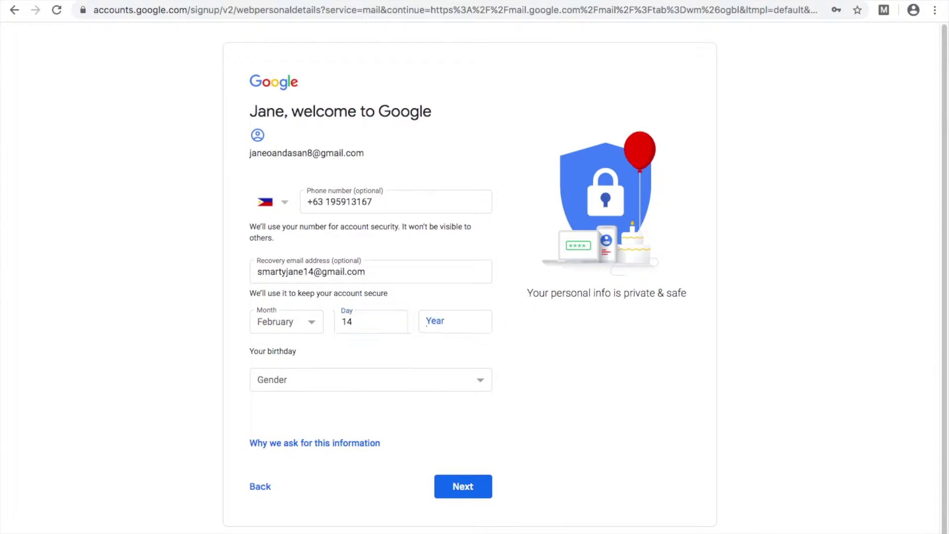
pyautogui.write('1986')
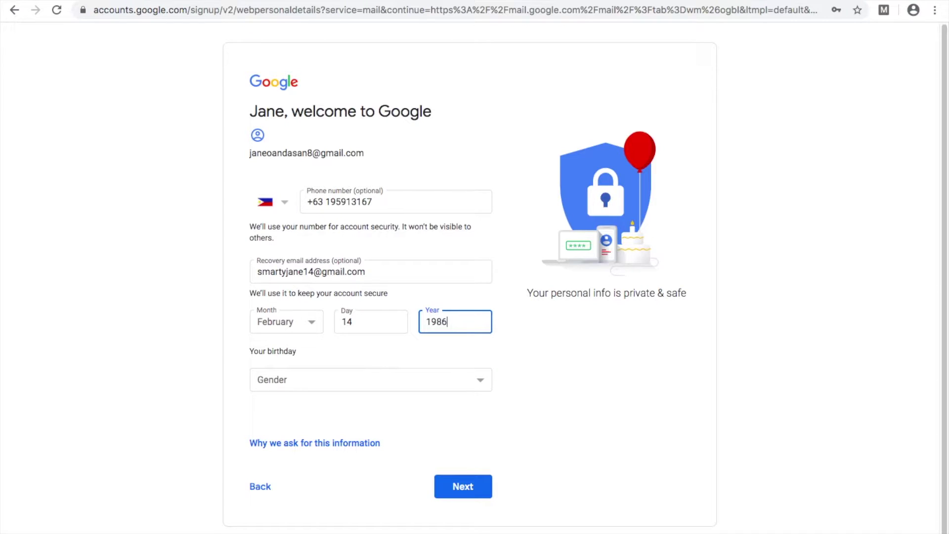
pyautogui.click(322, 381)
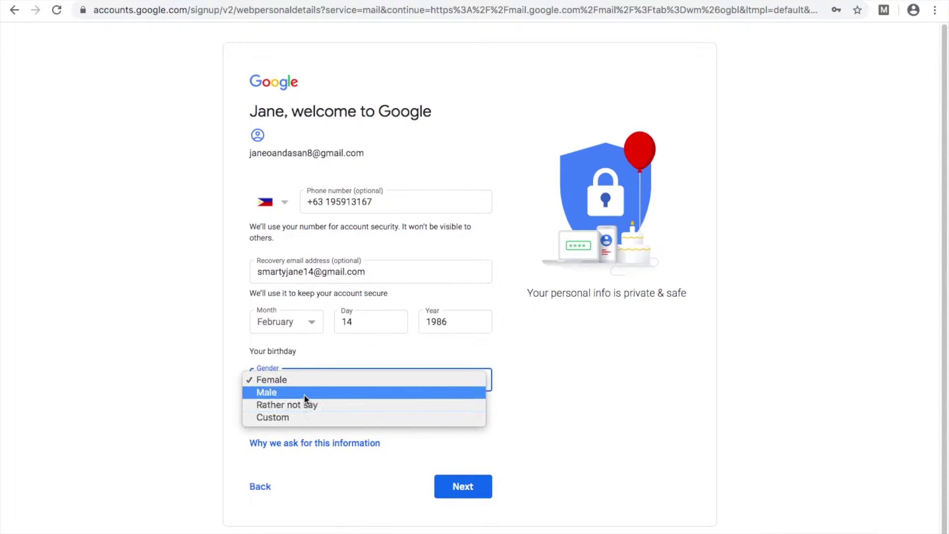
pyautogui.click(305, 382)
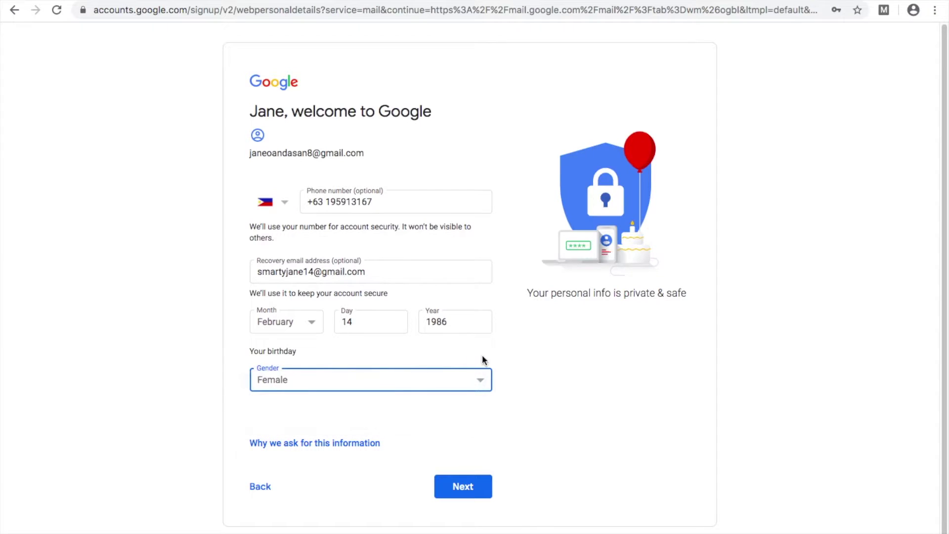
pyautogui.click(465, 488)
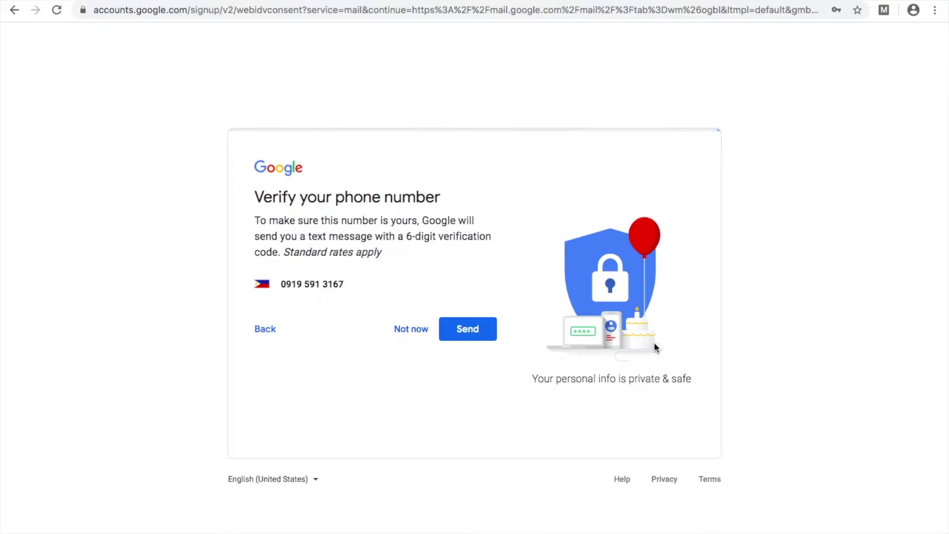
# Step: Skip phone verification and agree to the Privacy and Terms to create the account
pyautogui.click(411, 329)
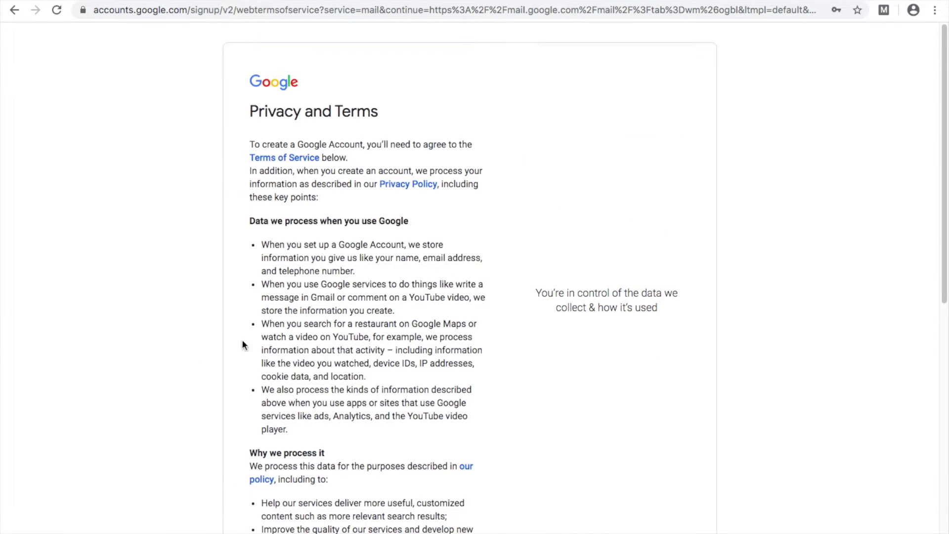
pyautogui.scroll(-5, 388, 333)
pyautogui.scroll(-4, 388, 332)
pyautogui.click(460, 480)
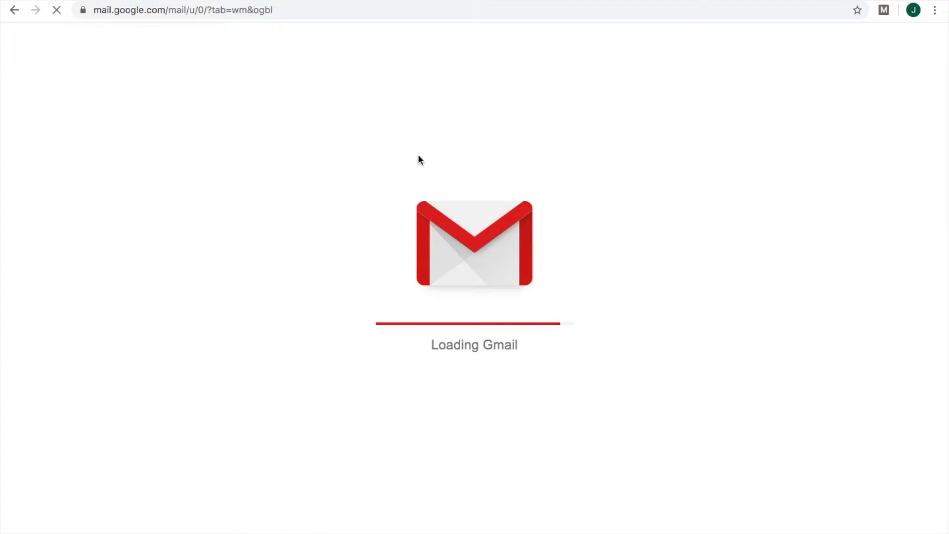
# Step: Go to YouTube from the Google apps launcher
pyautogui.click(890, 43)
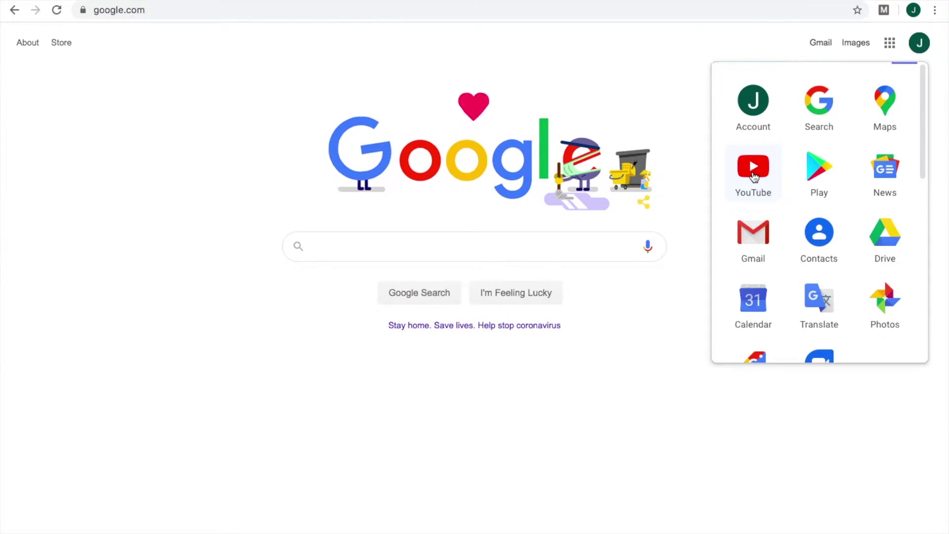
pyautogui.click(753, 176)
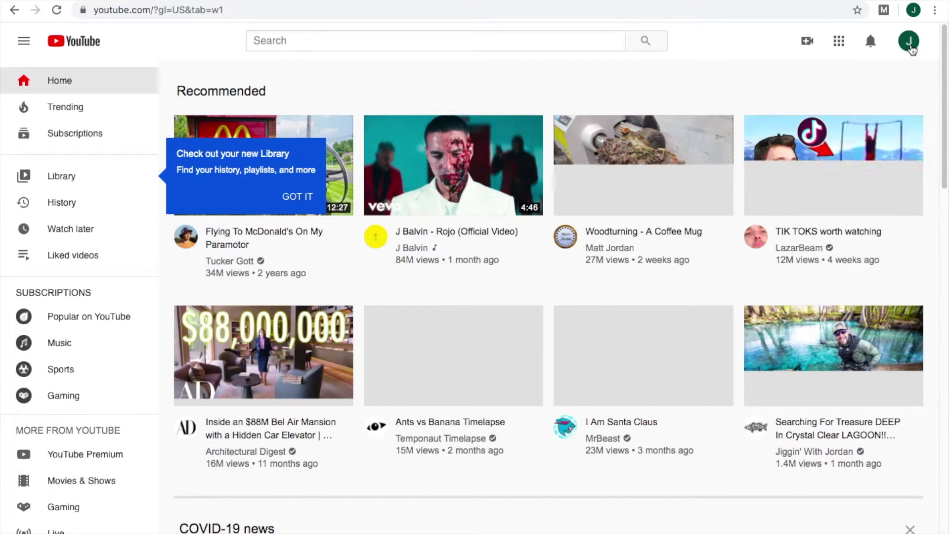
# Step: Begin creating a YouTube channel and choose the custom-name option
pyautogui.click(911, 47)
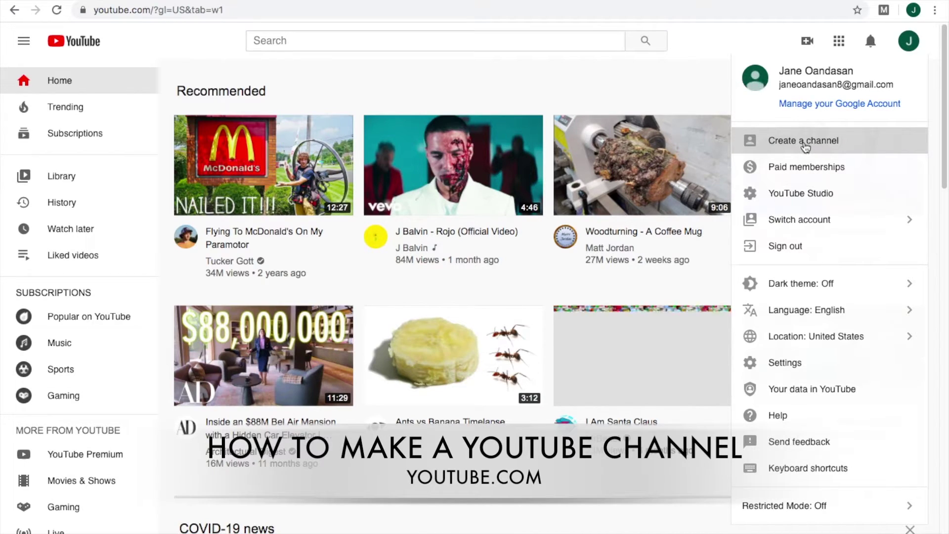
pyautogui.click(805, 142)
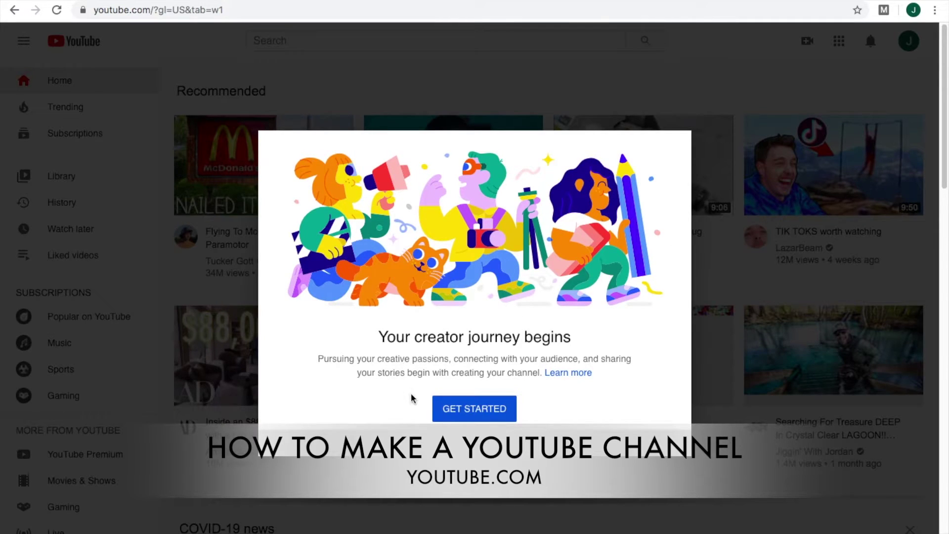
pyautogui.click(475, 410)
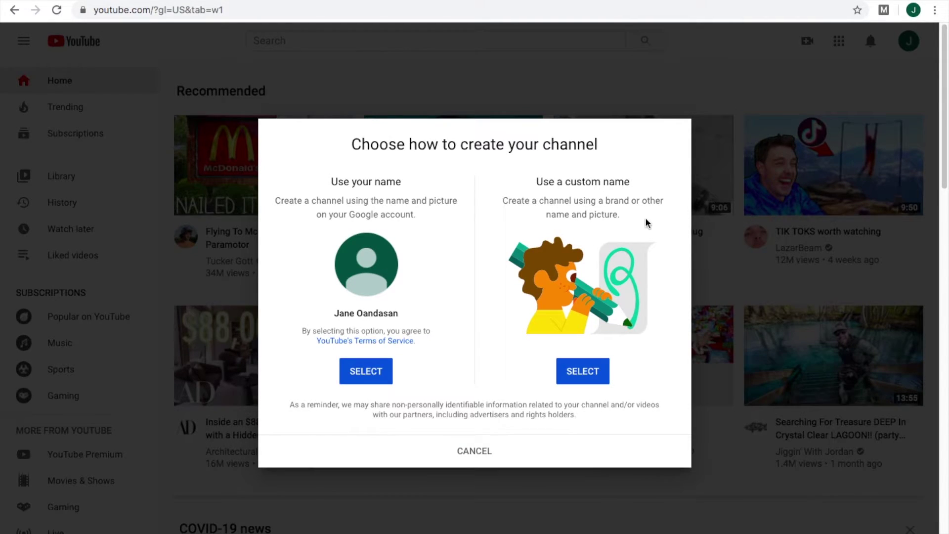
pyautogui.click(584, 379)
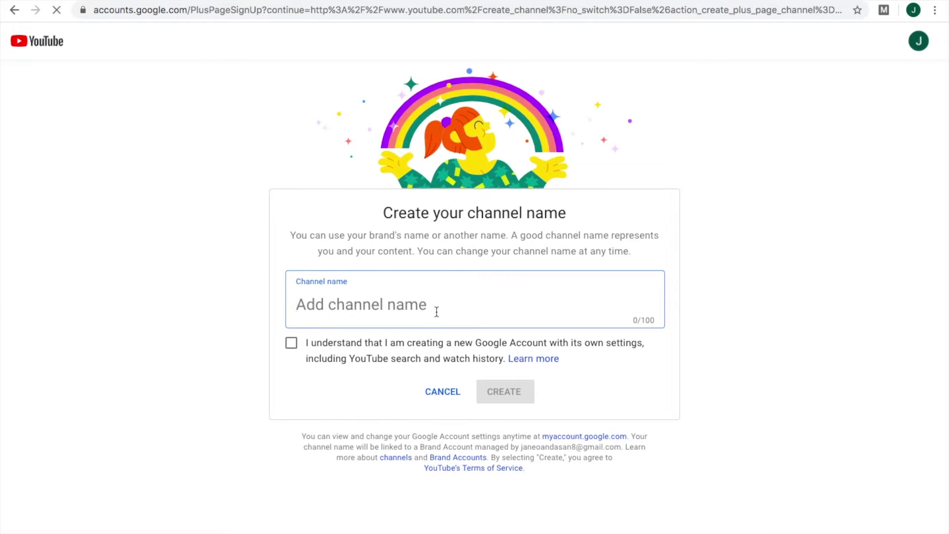
# Step: Name the channel 'Adventure TV', accept its separate Google Account, and create it
pyautogui.write('Adventure Channel')
pyautogui.doubleClick(406, 307)
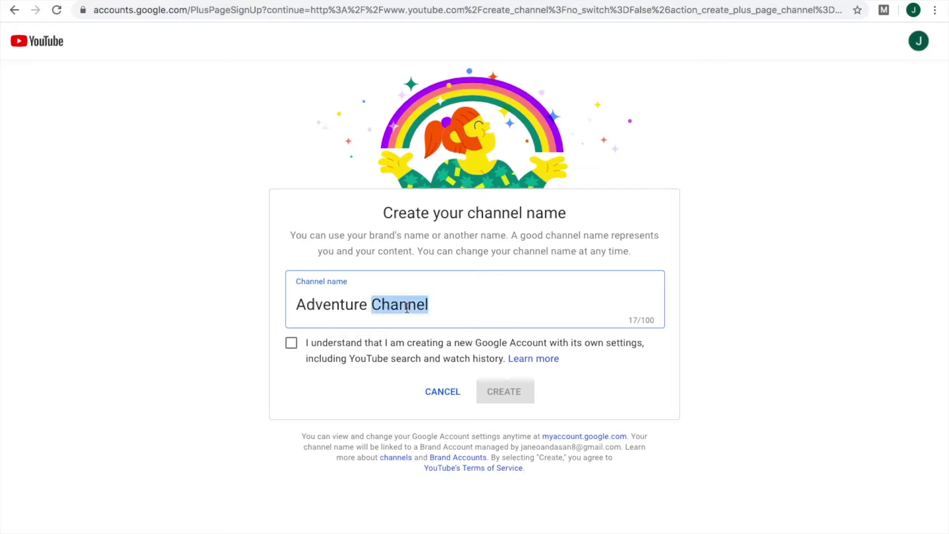
pyautogui.write('TV')
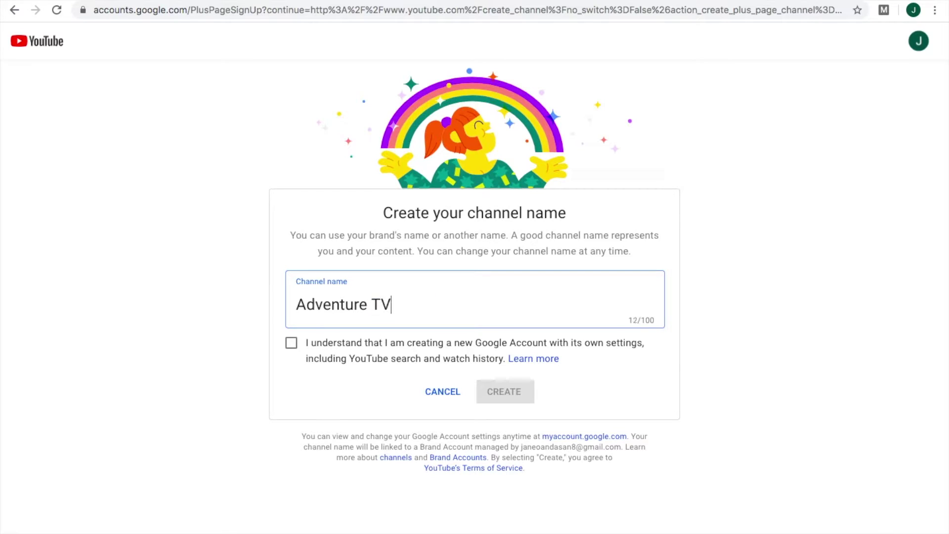
pyautogui.click(291, 343)
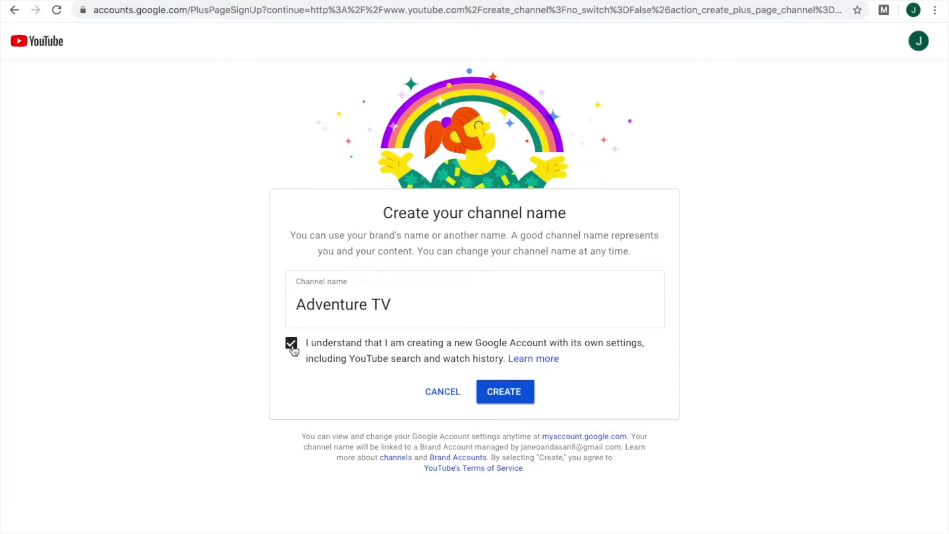
pyautogui.click(505, 393)
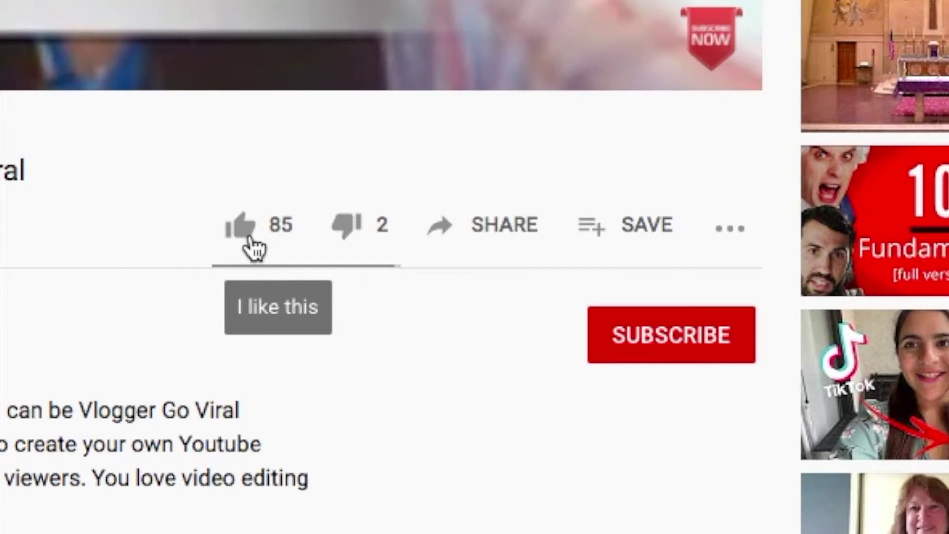
# Step: Like the vlog video and subscribe to its channel with All notifications
pyautogui.click(250, 238)
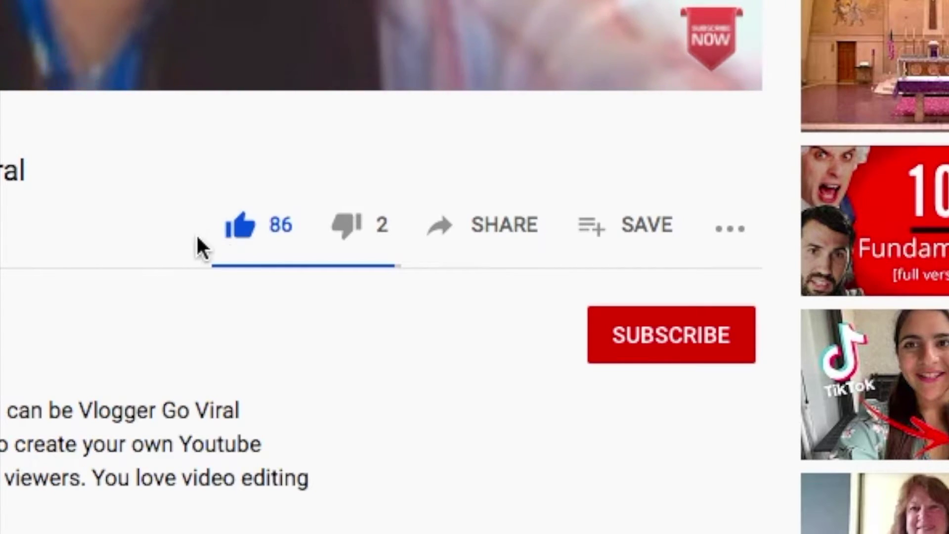
pyautogui.click(643, 349)
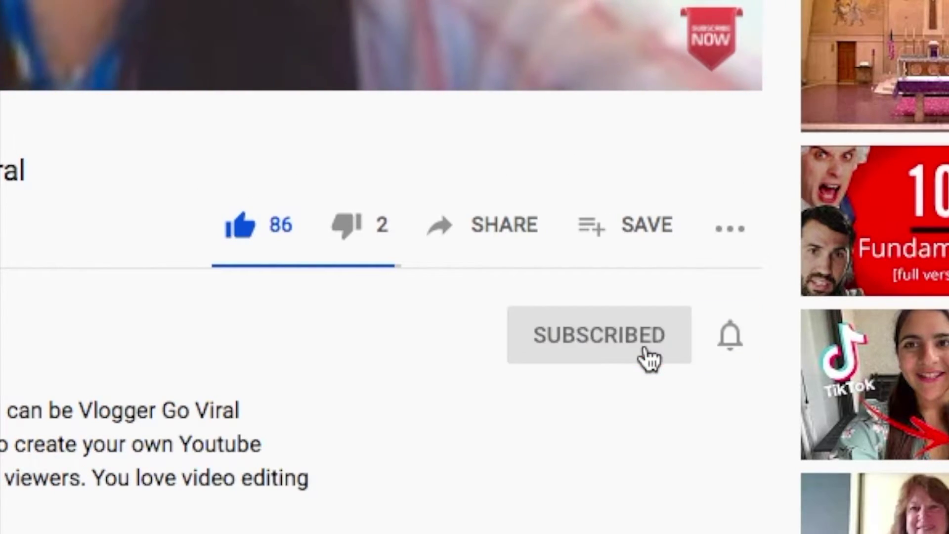
pyautogui.click(729, 338)
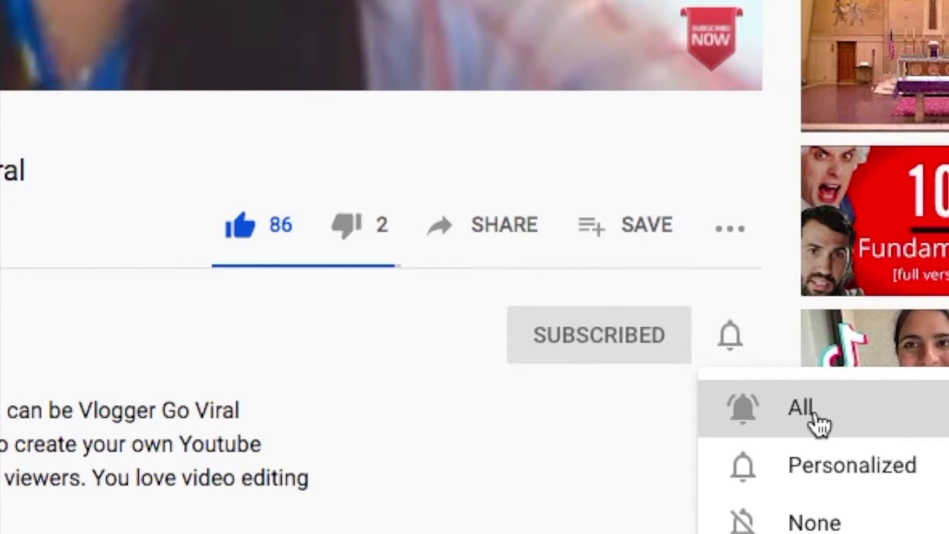
pyautogui.click(813, 415)
# Step: Write the public comment 'Type your question here in the comment!'
pyautogui.scroll(-2, 44, 533)
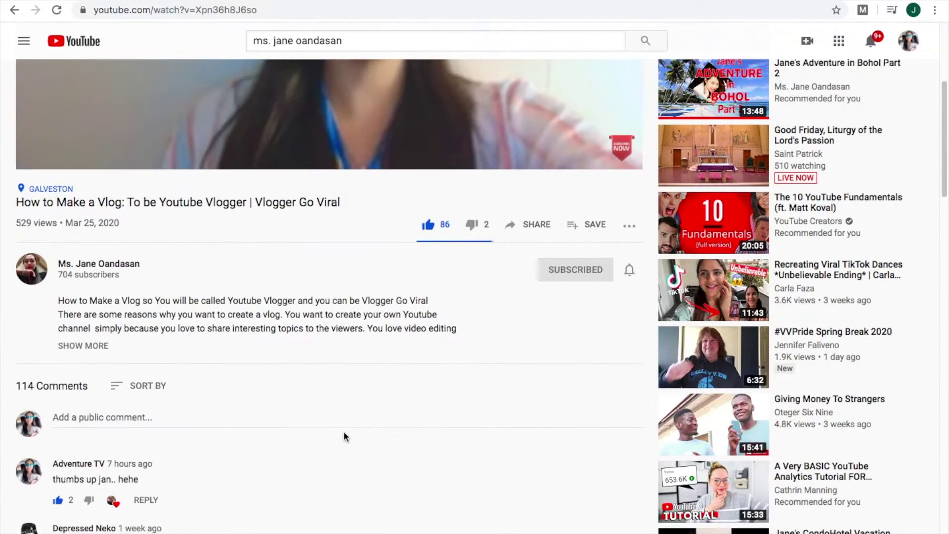
pyautogui.click(343, 419)
pyautogui.write('Type your question here in the comment!')
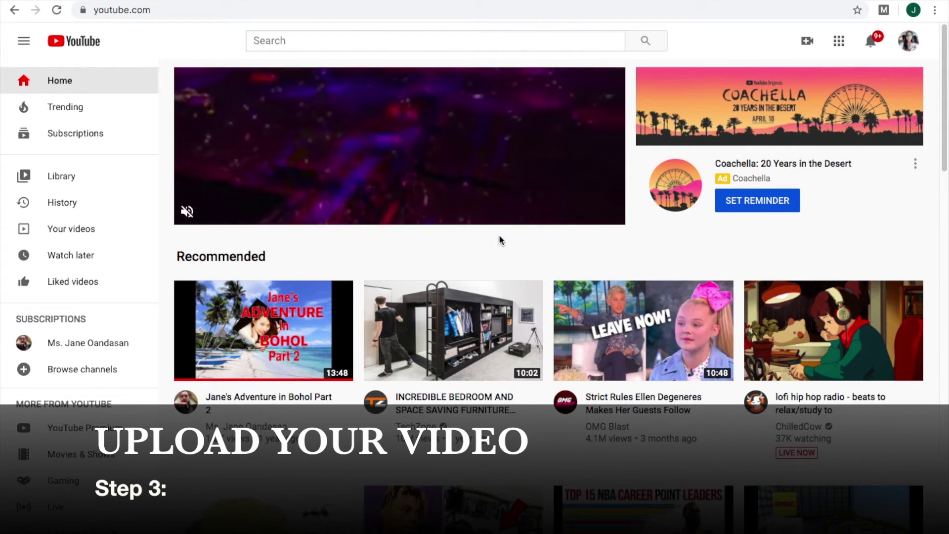
# Step: View the Adventure TV channel page via YouTube Studio and begin a video upload
pyautogui.click(910, 42)
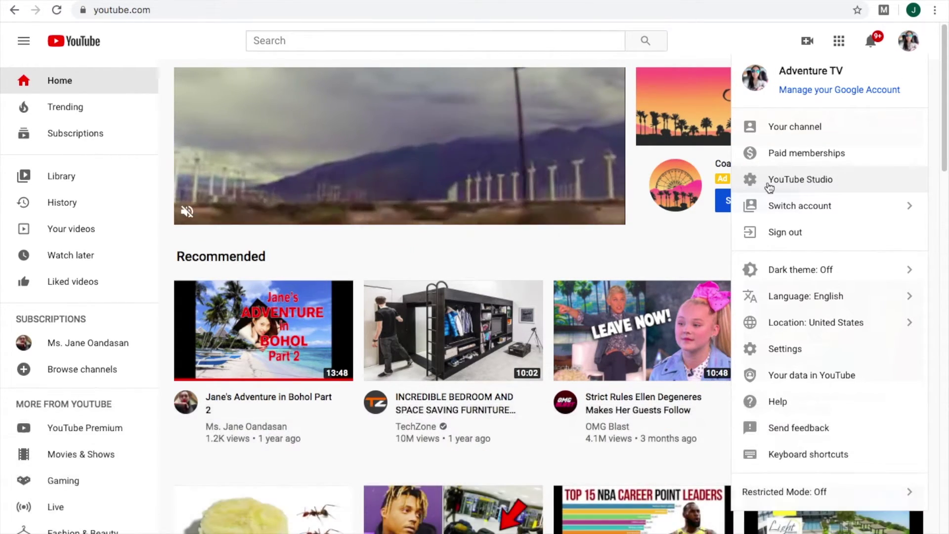
pyautogui.click(769, 185)
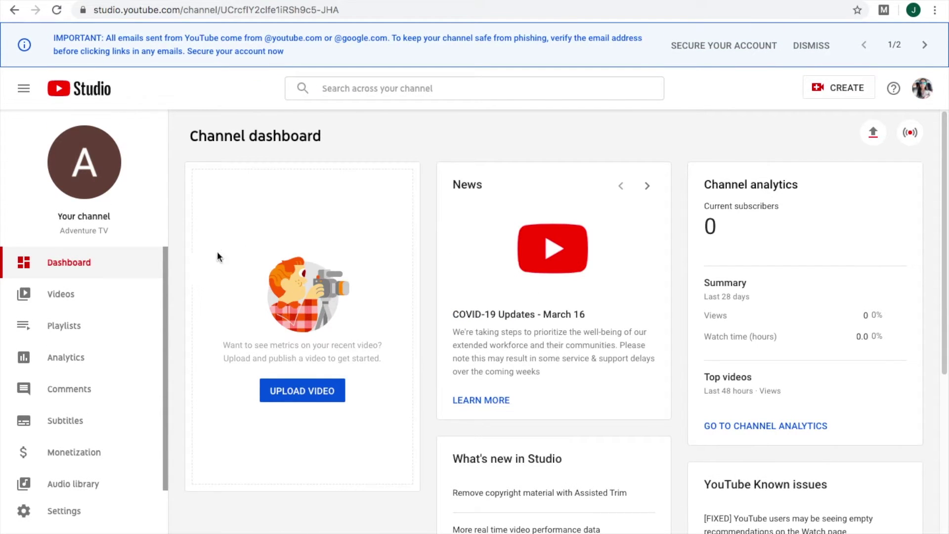
pyautogui.click(84, 179)
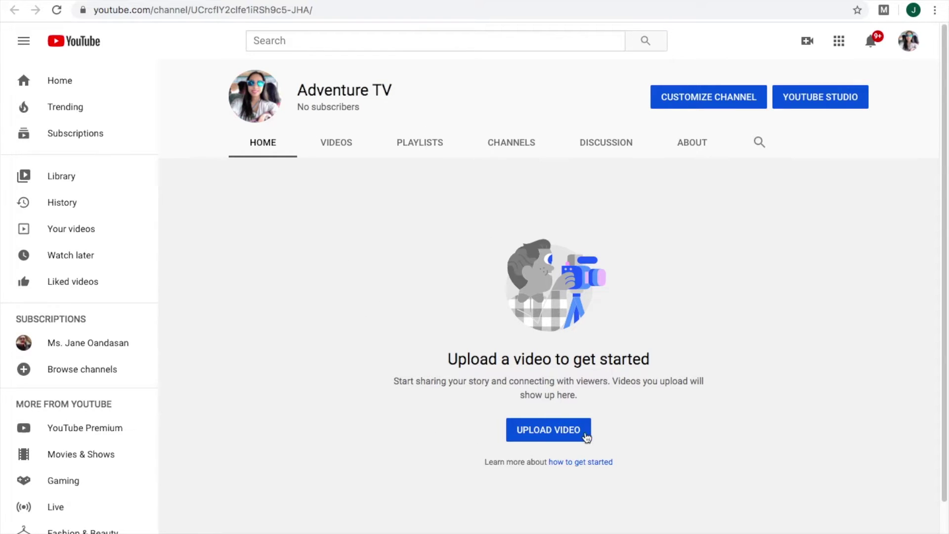
pyautogui.click(558, 437)
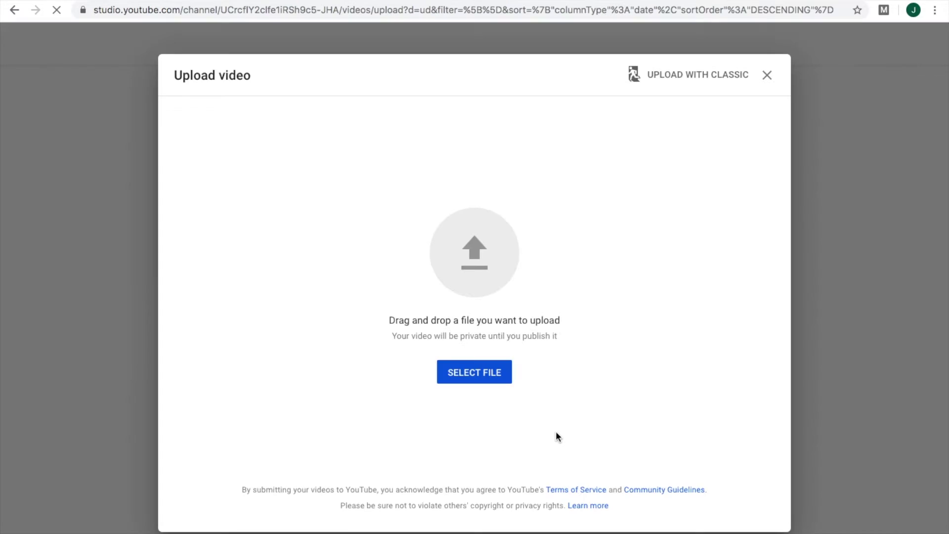
# Step: Select IMG_3339.MOV from the computer and start uploading it
pyautogui.click(463, 376)
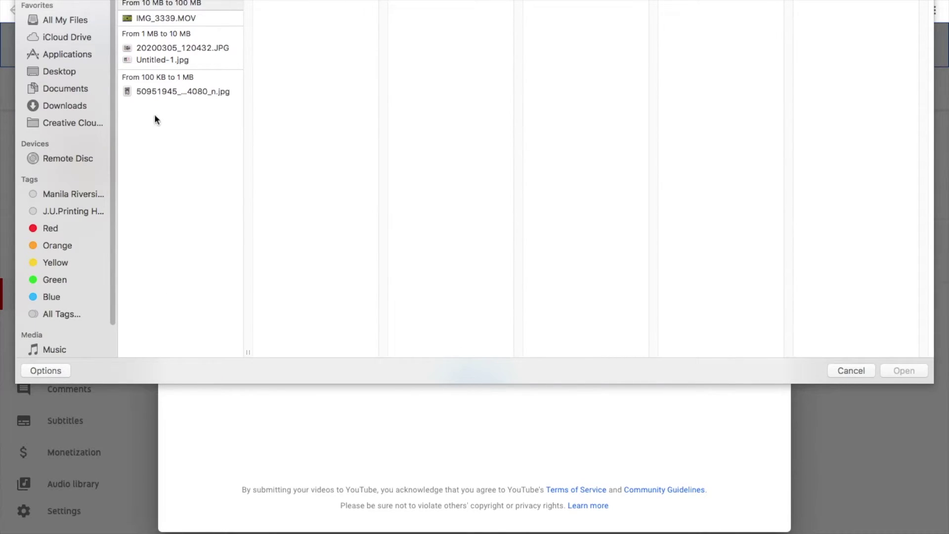
pyautogui.click(174, 18)
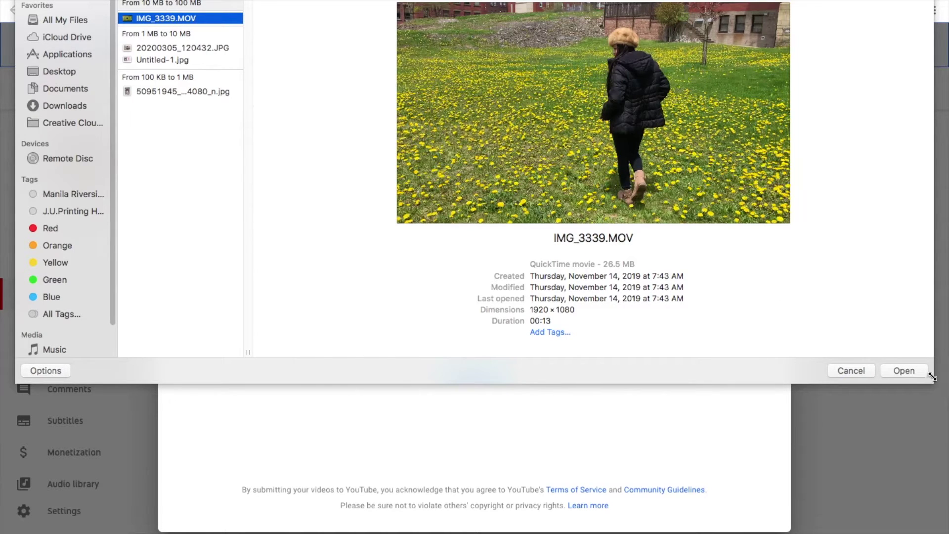
pyautogui.click(905, 369)
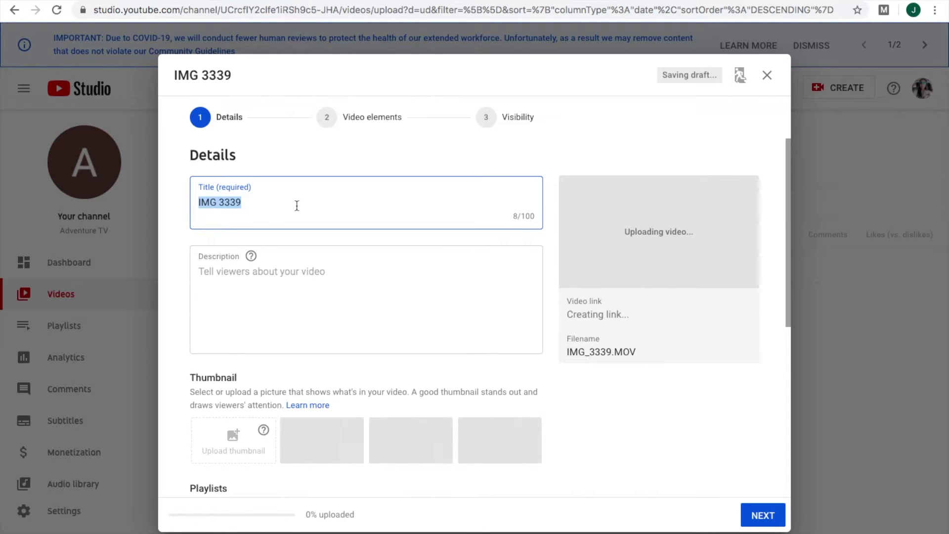
# Step: Title the upload 'My Sample Video' and add the description 'Just a sample video.'
pyautogui.write('My s')
pyautogui.press('BackSpace')
pyautogui.write('Sample Video')
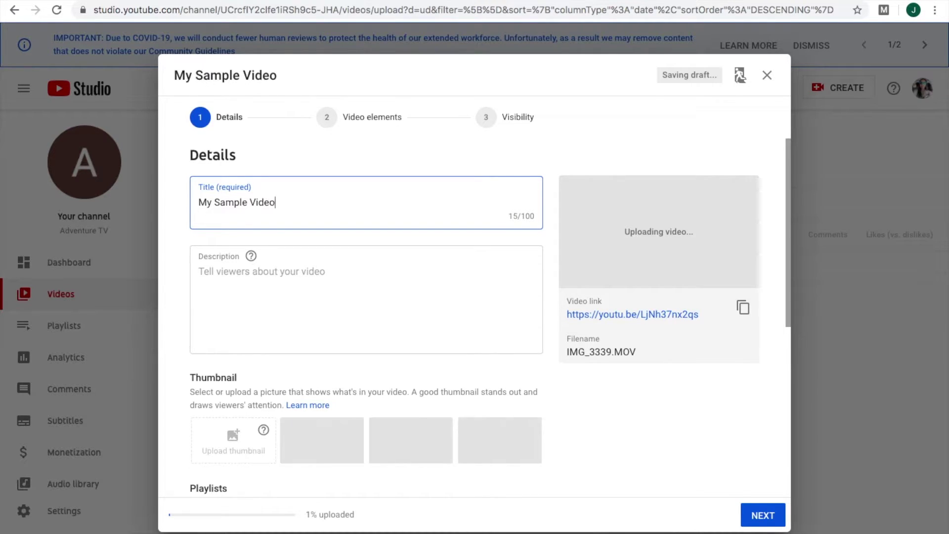
pyautogui.click(293, 283)
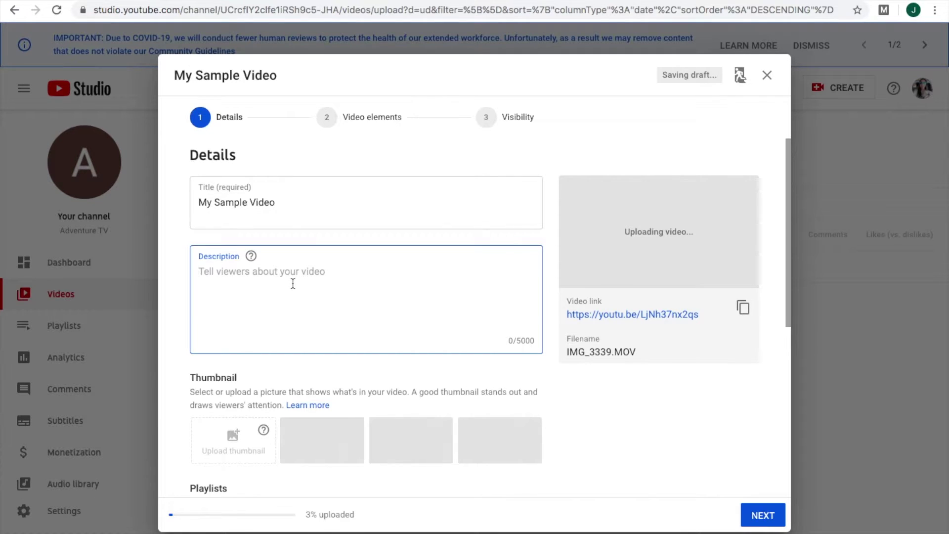
pyautogui.write('Just a sample vid')
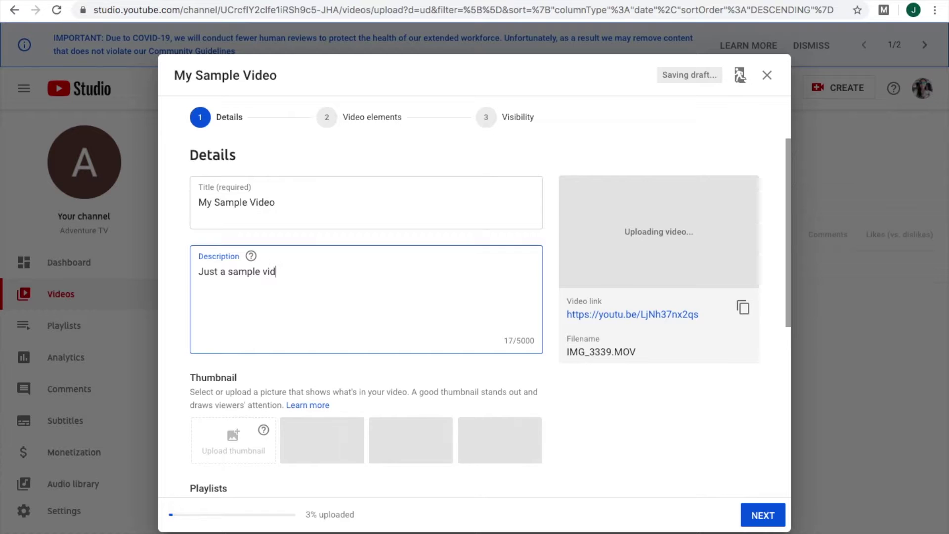
pyautogui.write('eo.')
# Step: Mark the video as not made for kids and continue to the Video elements step
pyautogui.scroll(-5, 470, 415)
pyautogui.scroll(-2, 469, 418)
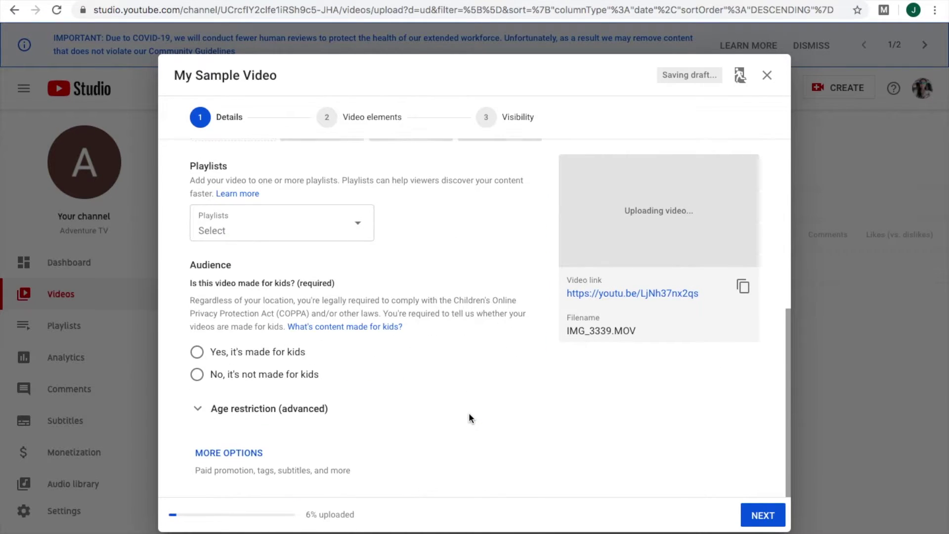
pyautogui.click(197, 374)
pyautogui.scroll(5, 402, 427)
pyautogui.scroll(2, 402, 432)
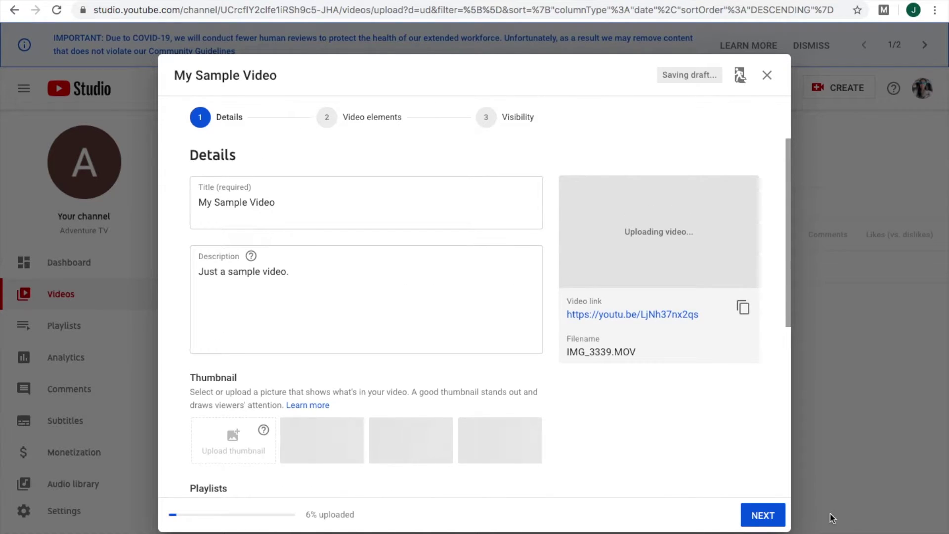
pyautogui.click(764, 516)
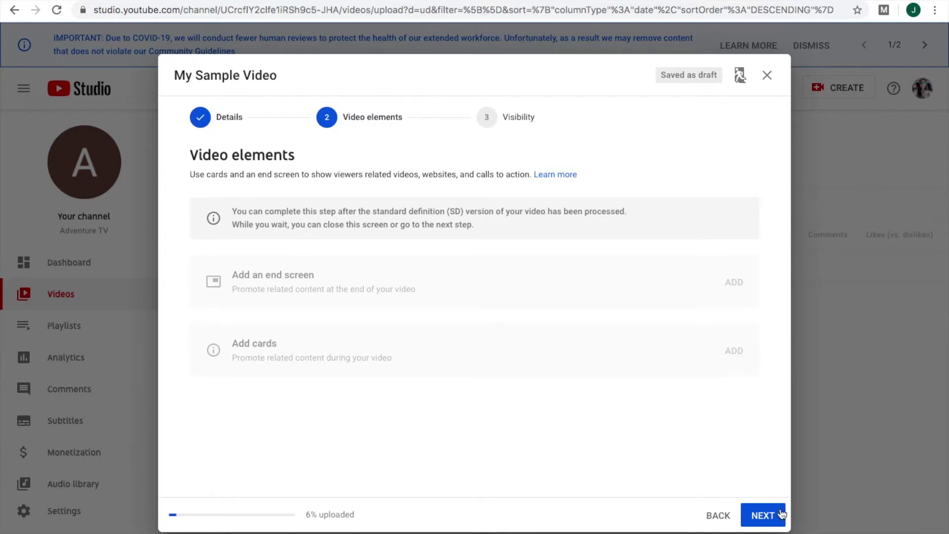
# Step: Set My Sample Video's visibility to Public and publish it
pyautogui.click(767, 517)
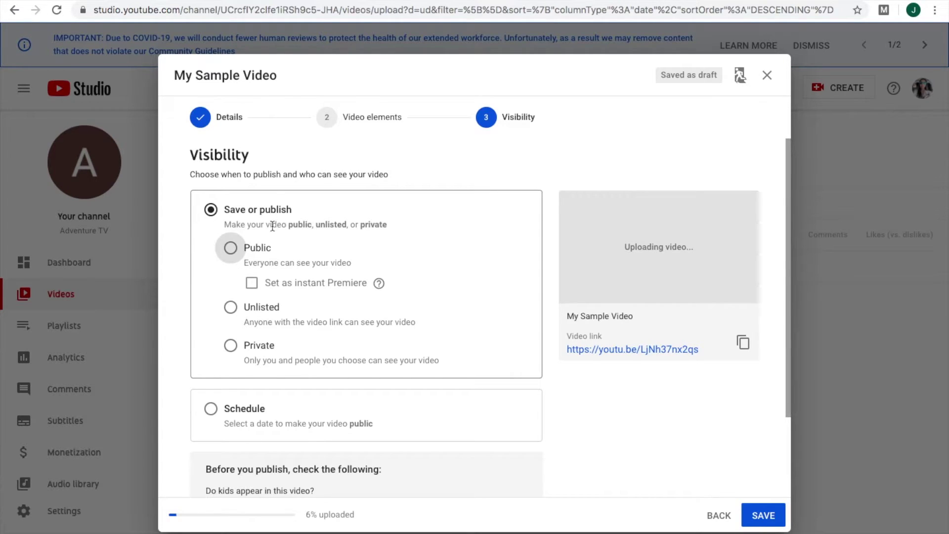
pyautogui.click(230, 247)
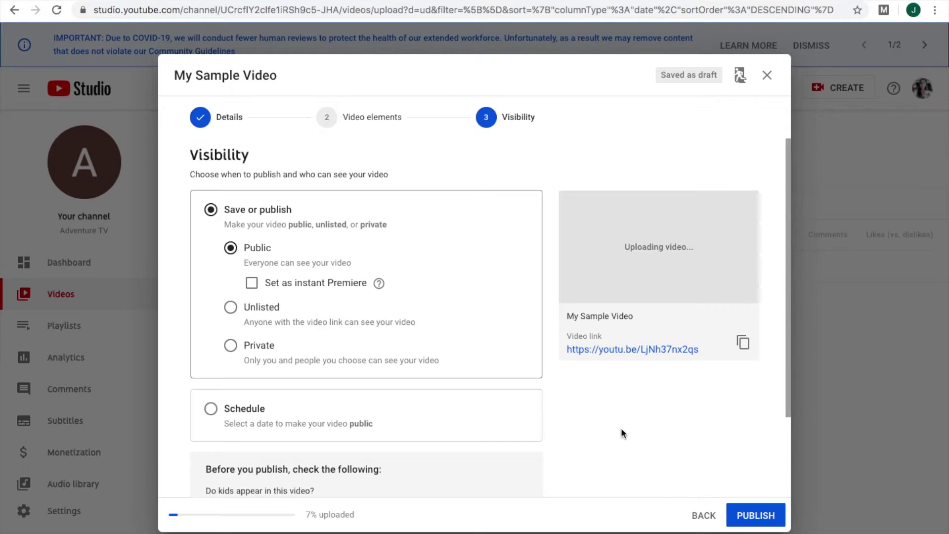
pyautogui.scroll(-2, 627, 440)
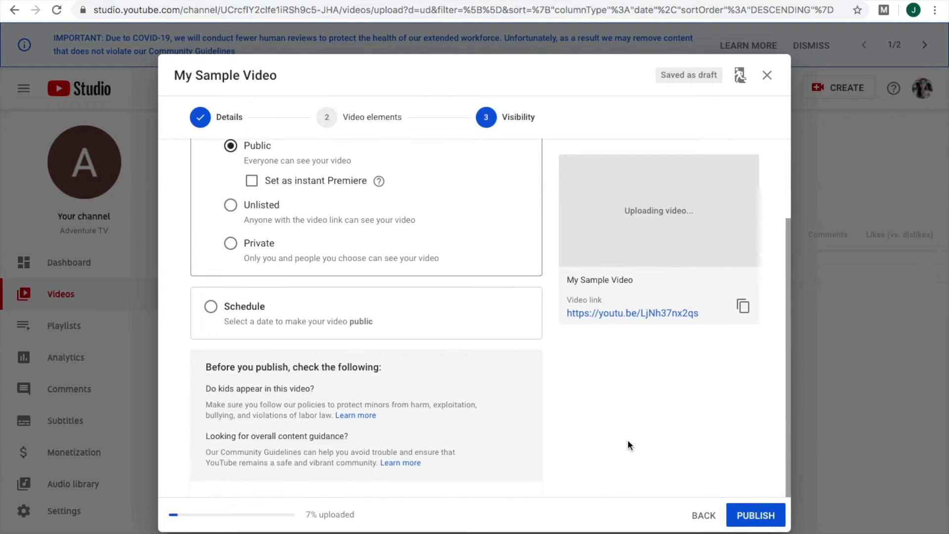
pyautogui.scroll(2, 667, 413)
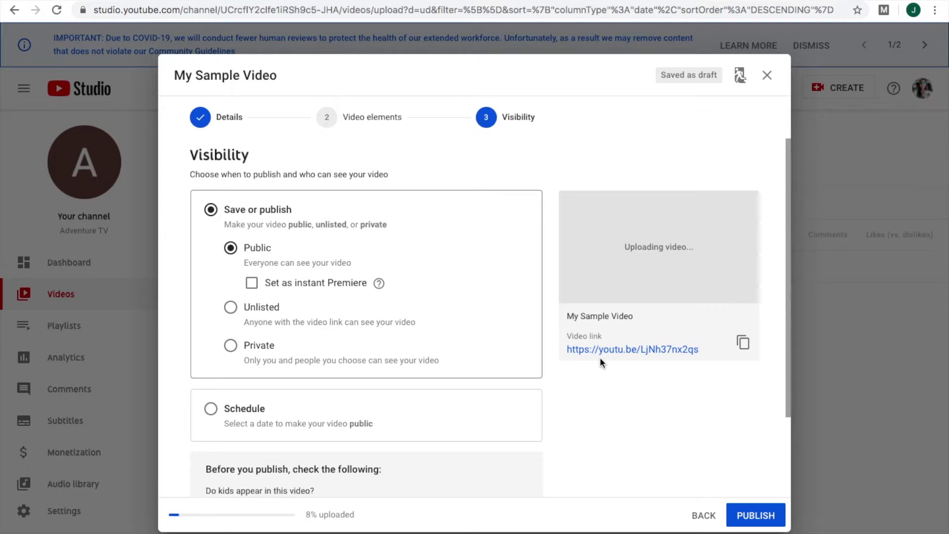
pyautogui.click(750, 518)
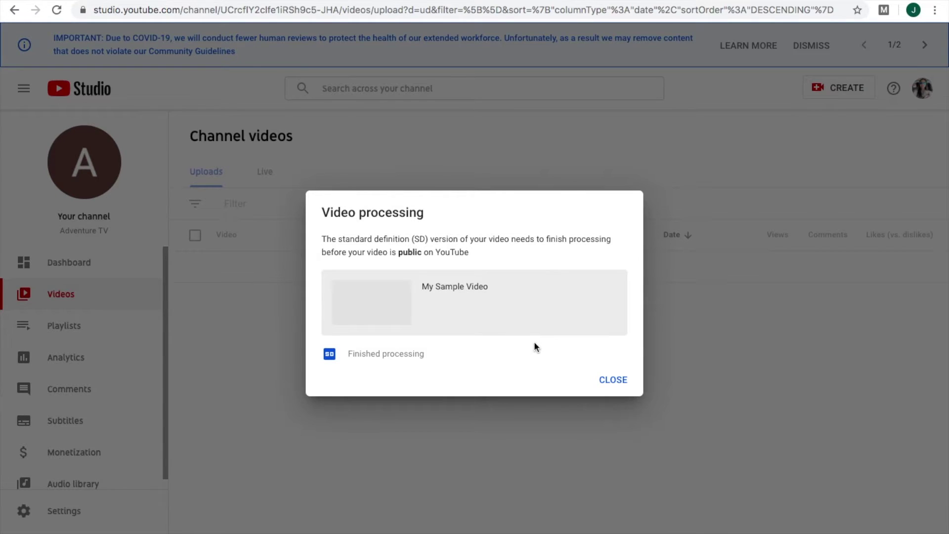
# Step: Dismiss the processing notice and onboarding tip, then view My Sample Video on YouTube
pyautogui.click(613, 380)
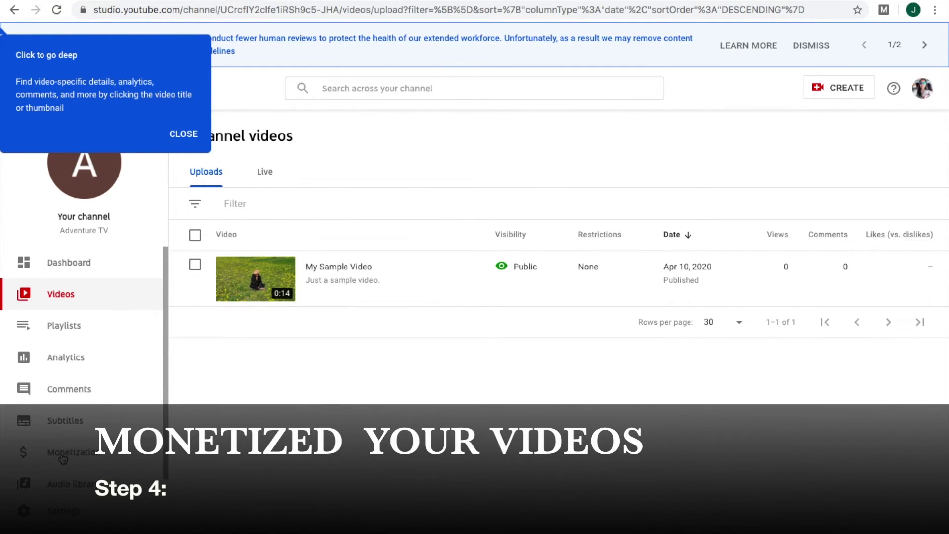
pyautogui.click(63, 459)
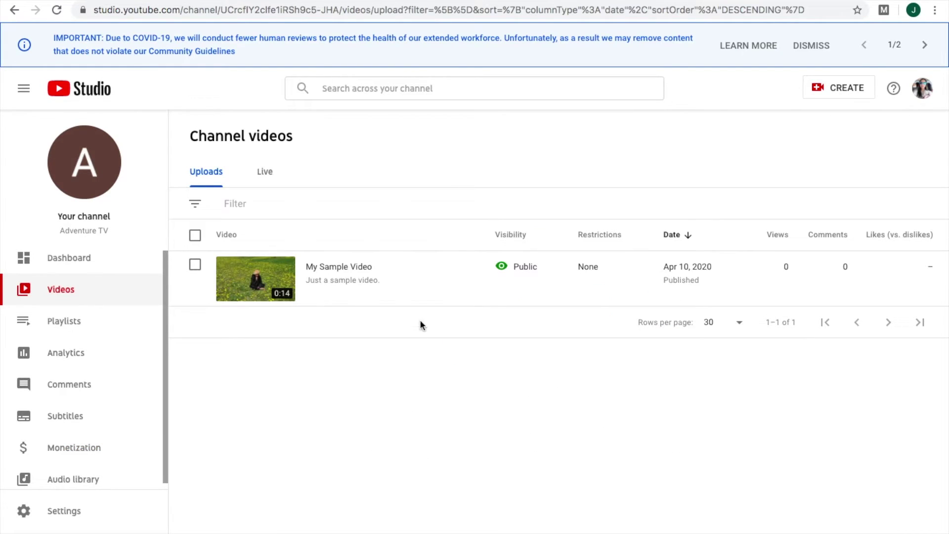
pyautogui.moveTo(414, 279)
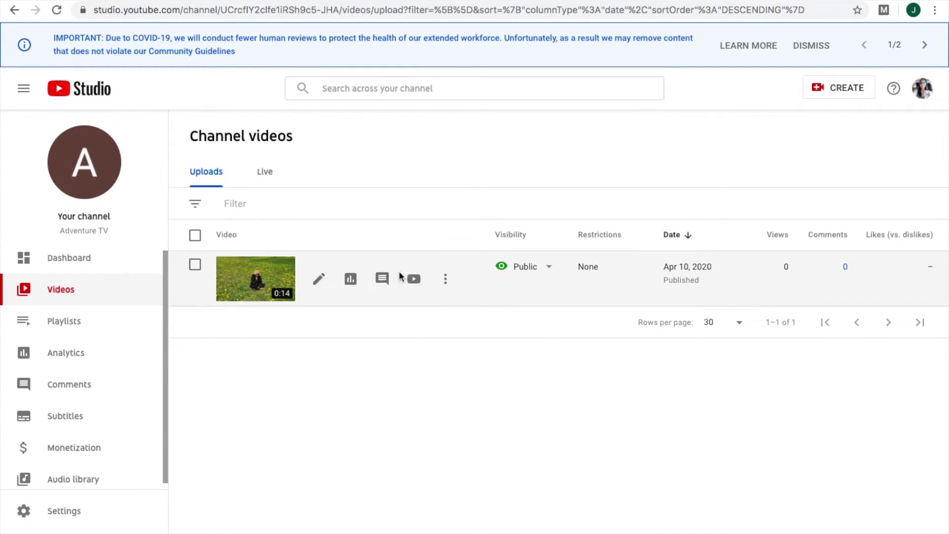
pyautogui.click(414, 279)
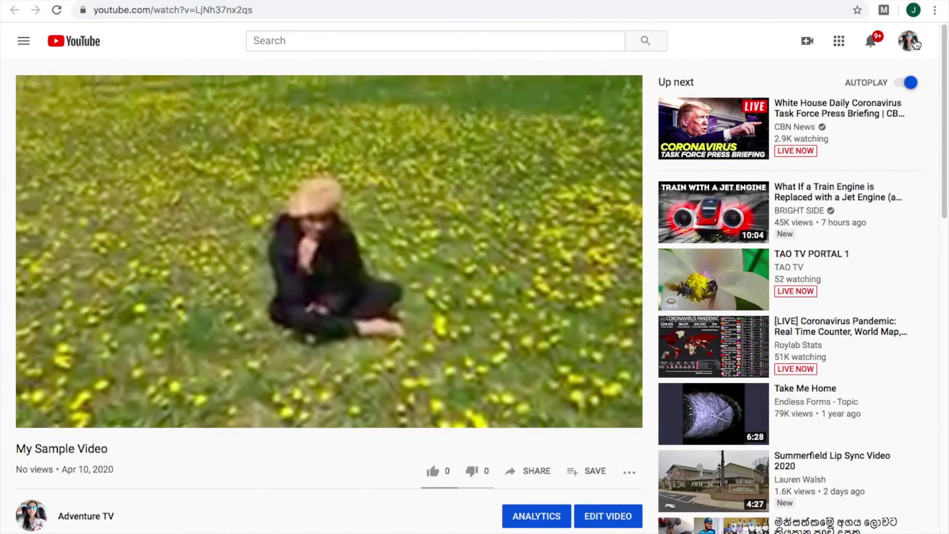
# Step: Return to the YouTube Studio channel dashboard through the account menu
pyautogui.click(914, 42)
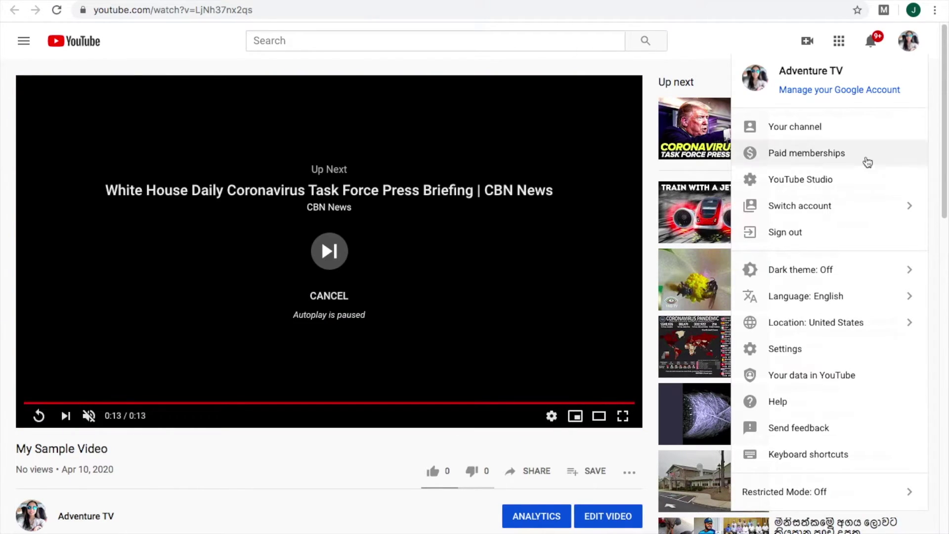
pyautogui.click(835, 186)
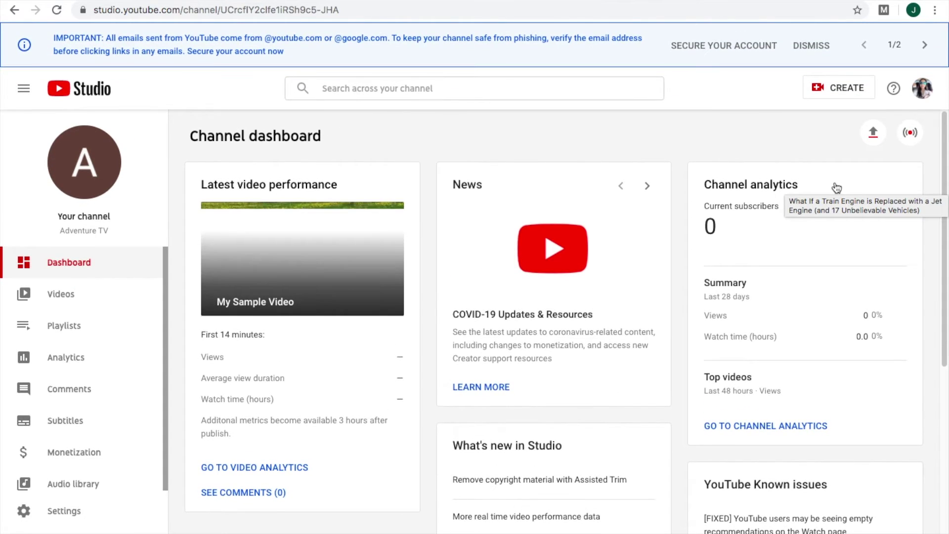
# Step: Review Monetization requirements, sign up for eligibility notifications, then open channel Analytics
pyautogui.click(83, 458)
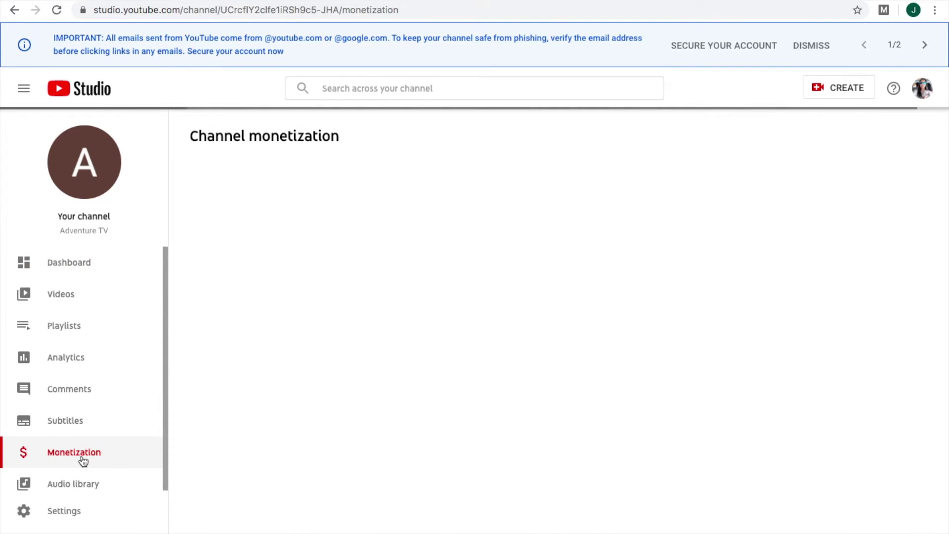
pyautogui.scroll(-2, 354, 375)
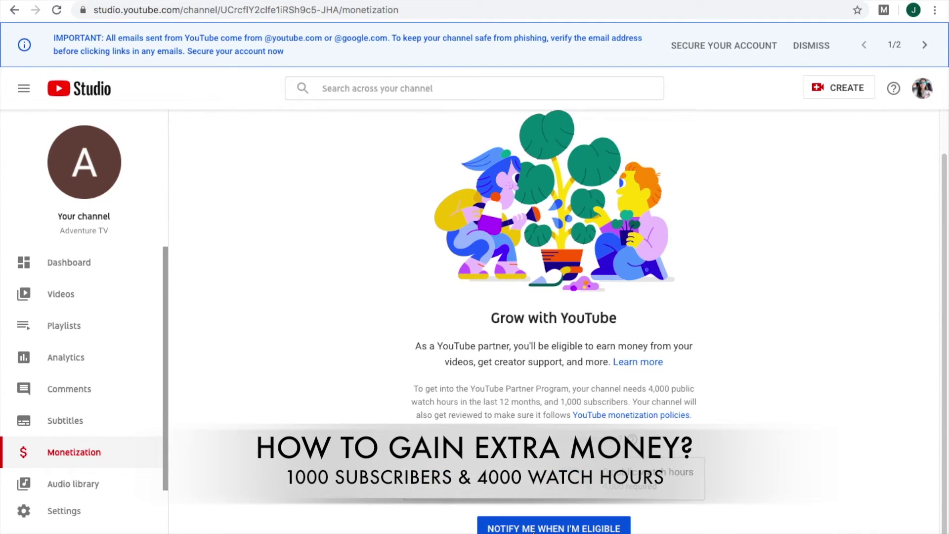
pyautogui.click(535, 529)
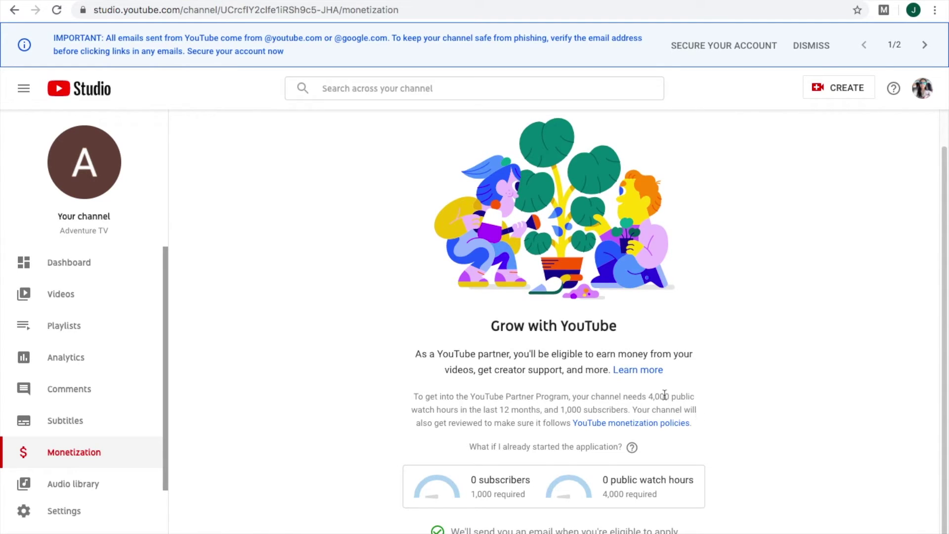
pyautogui.click(77, 361)
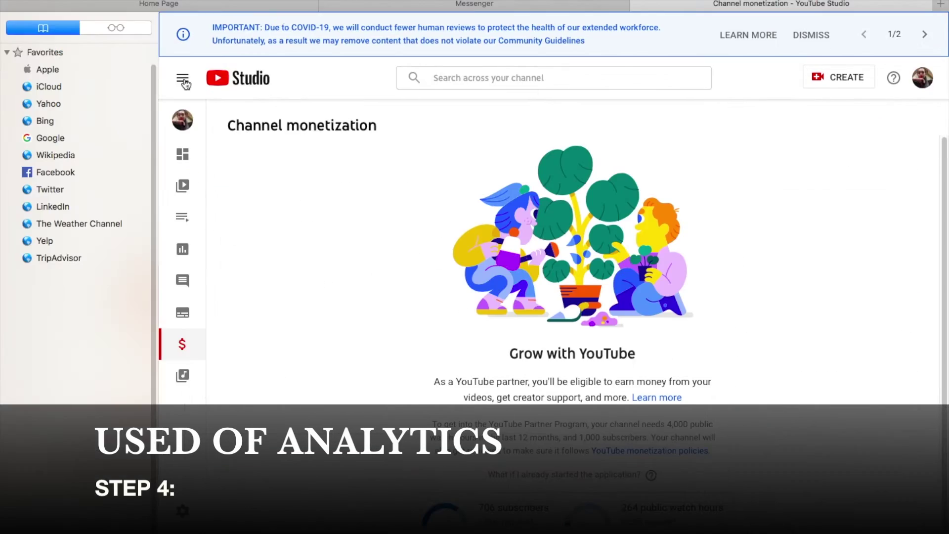
# Step: Open the larger channel's Analytics and view its Engagement and Audience statistics
pyautogui.click(182, 78)
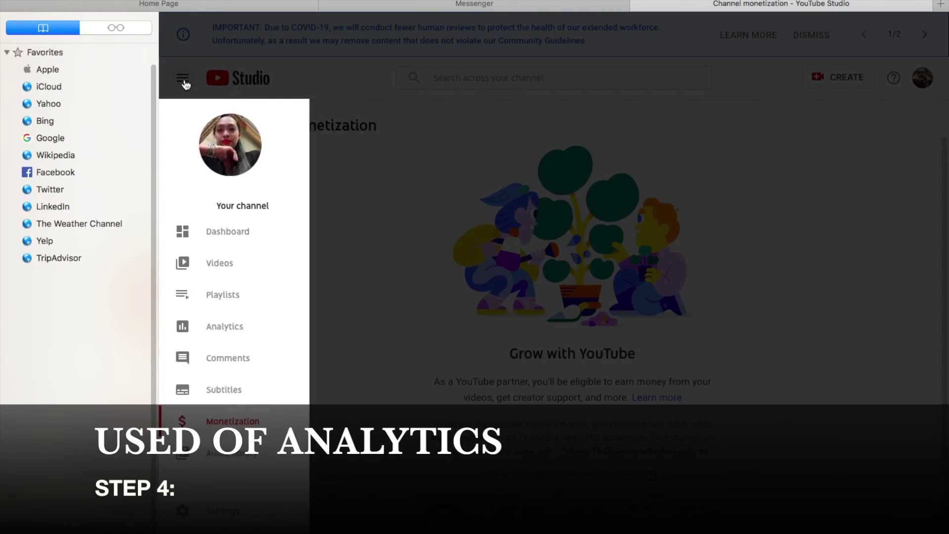
pyautogui.click(224, 348)
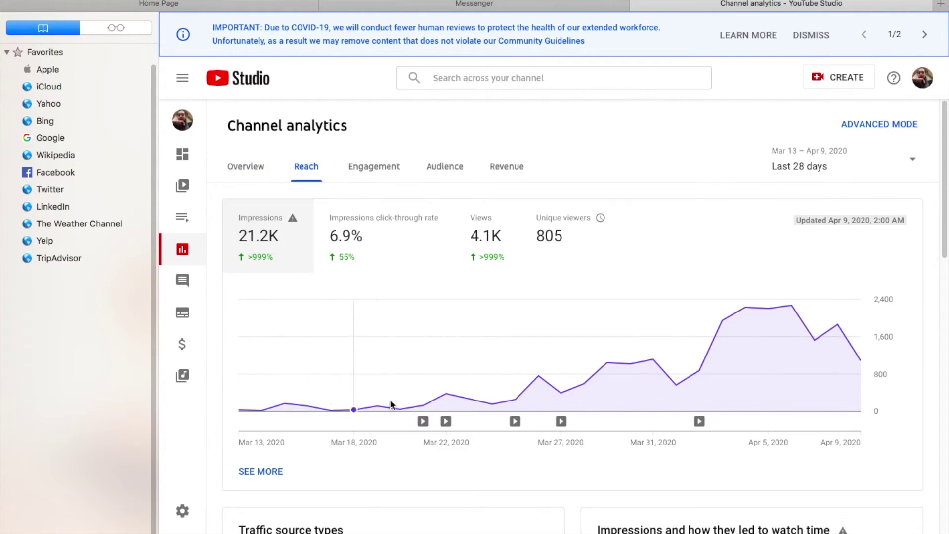
pyautogui.click(371, 176)
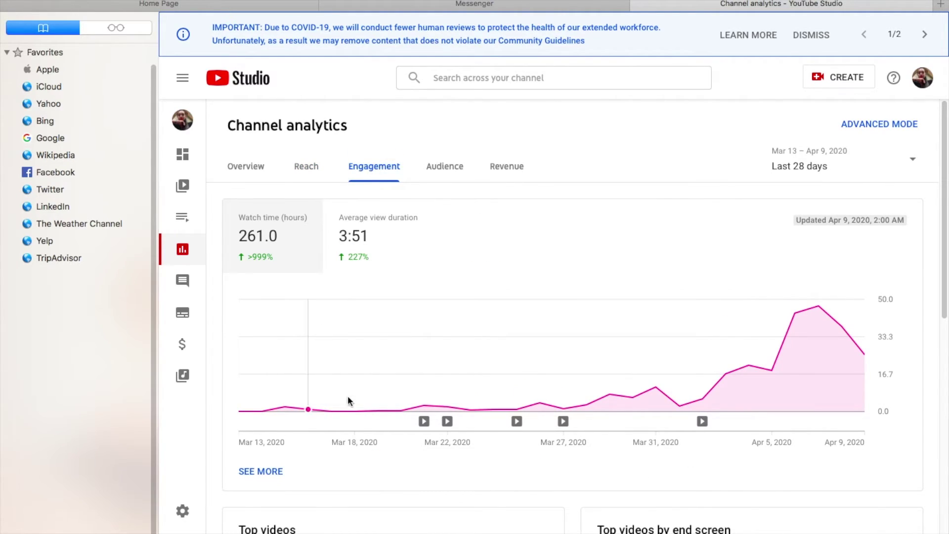
pyautogui.click(443, 174)
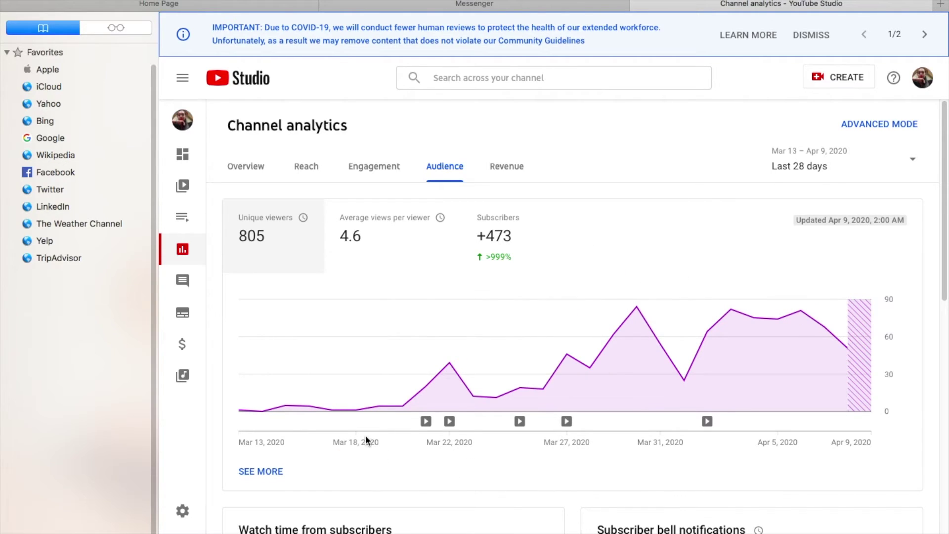
# Step: Review the Overview's 4,056 views in 28 days, then show the Reach statistics
pyautogui.click(252, 167)
pyautogui.scroll(-10, 331, 245)
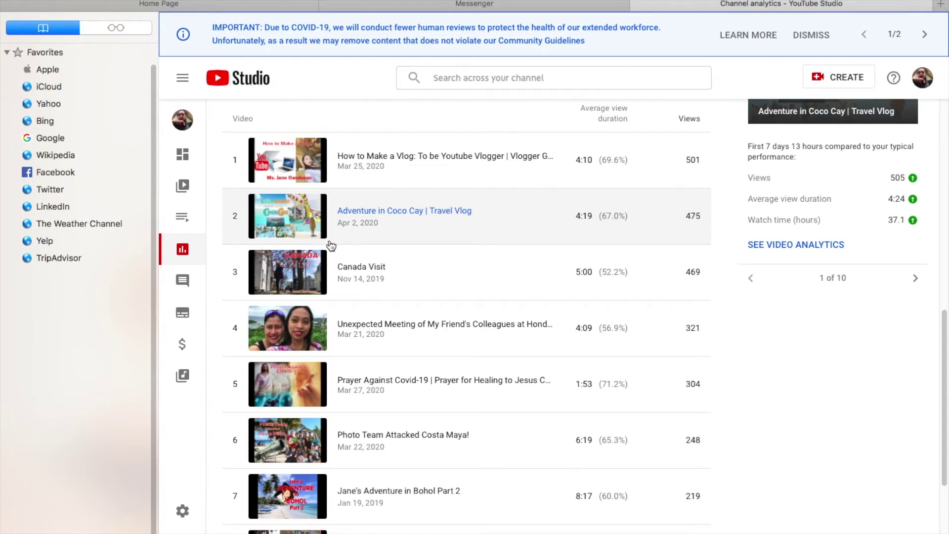
pyautogui.scroll(-5, 547, 496)
pyautogui.scroll(15, 548, 494)
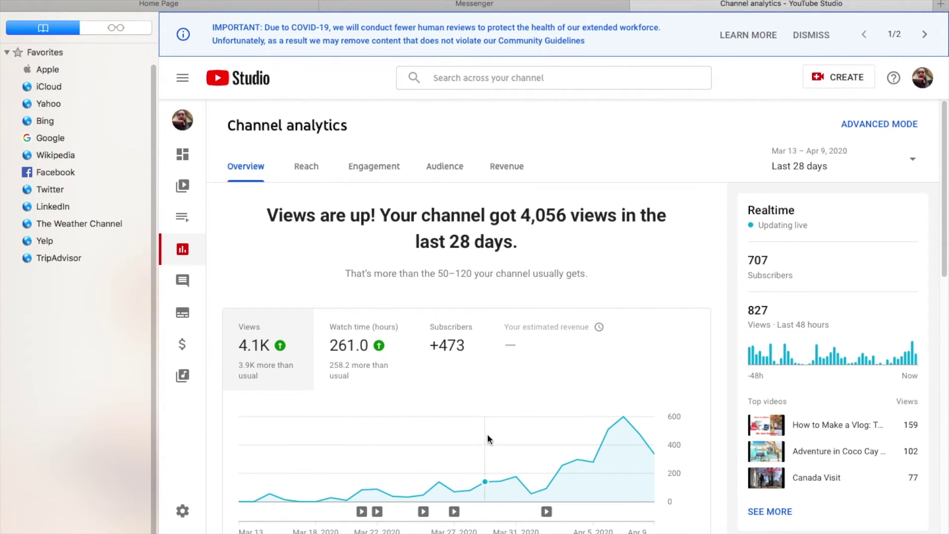
pyautogui.scroll(-2, 479, 430)
pyautogui.moveTo(388, 303)
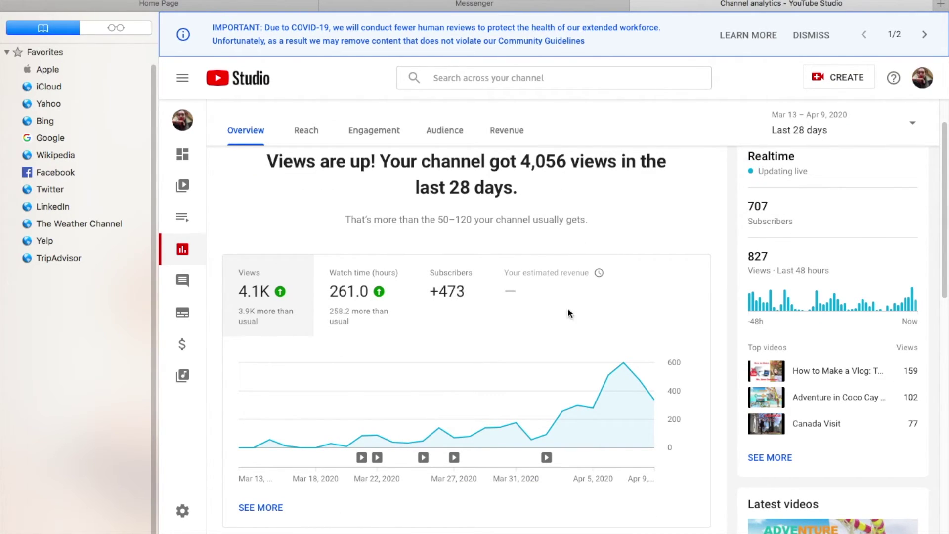
pyautogui.click(310, 138)
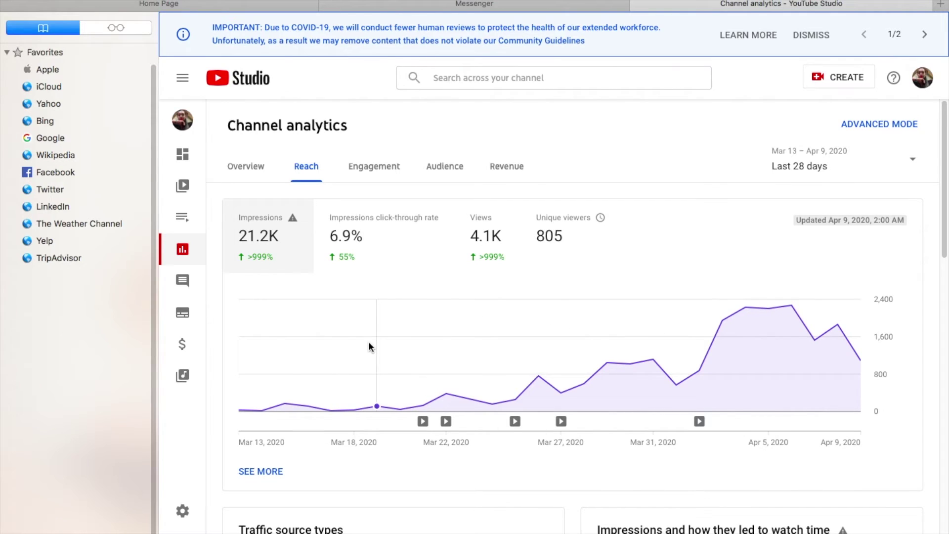
# Step: Browse the Reach tab statistics toward the Realtime card's 829 views in 48 hours
pyautogui.moveTo(659, 531)
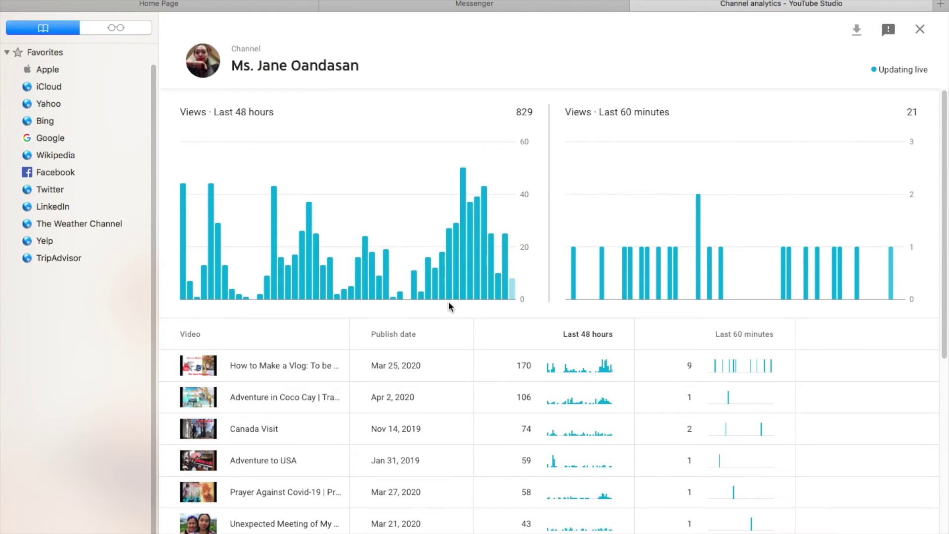
pyautogui.scroll(-10, 921, 365)
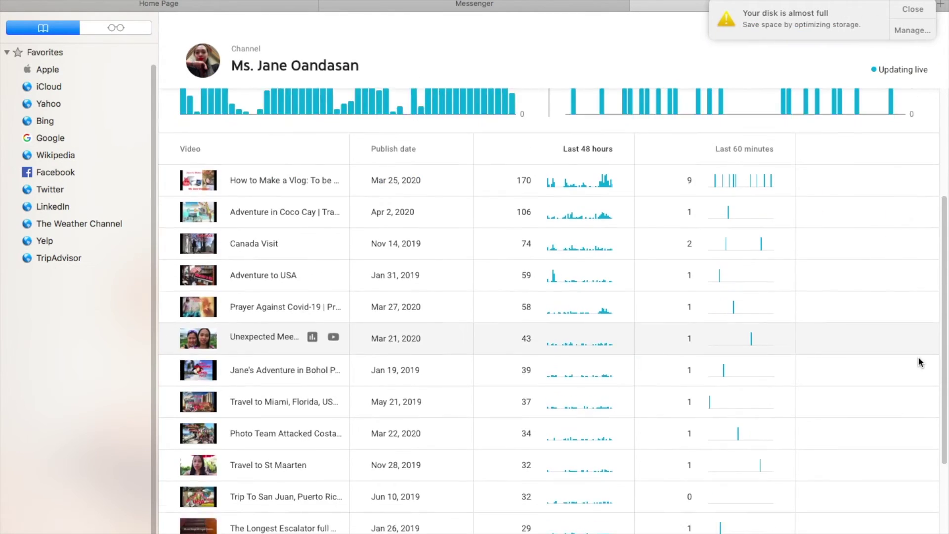
pyautogui.scroll(10, 920, 363)
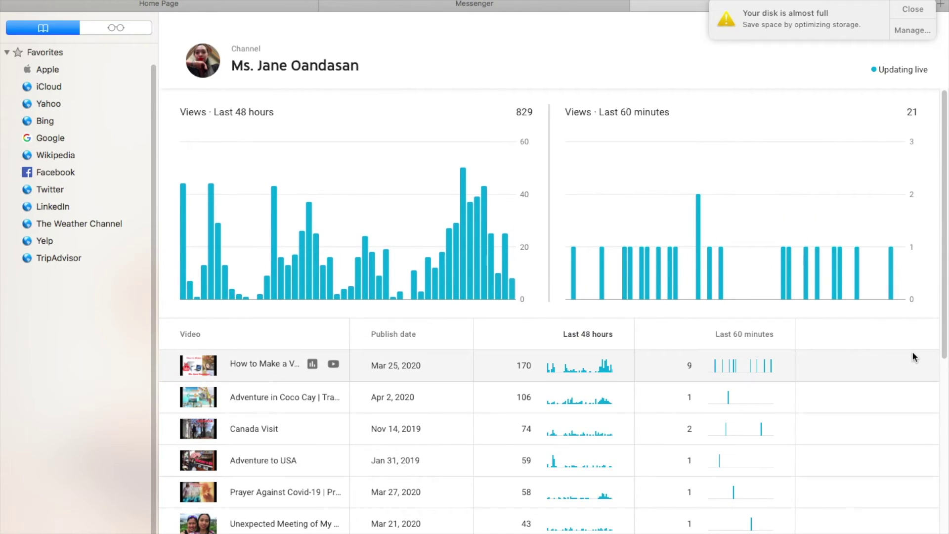